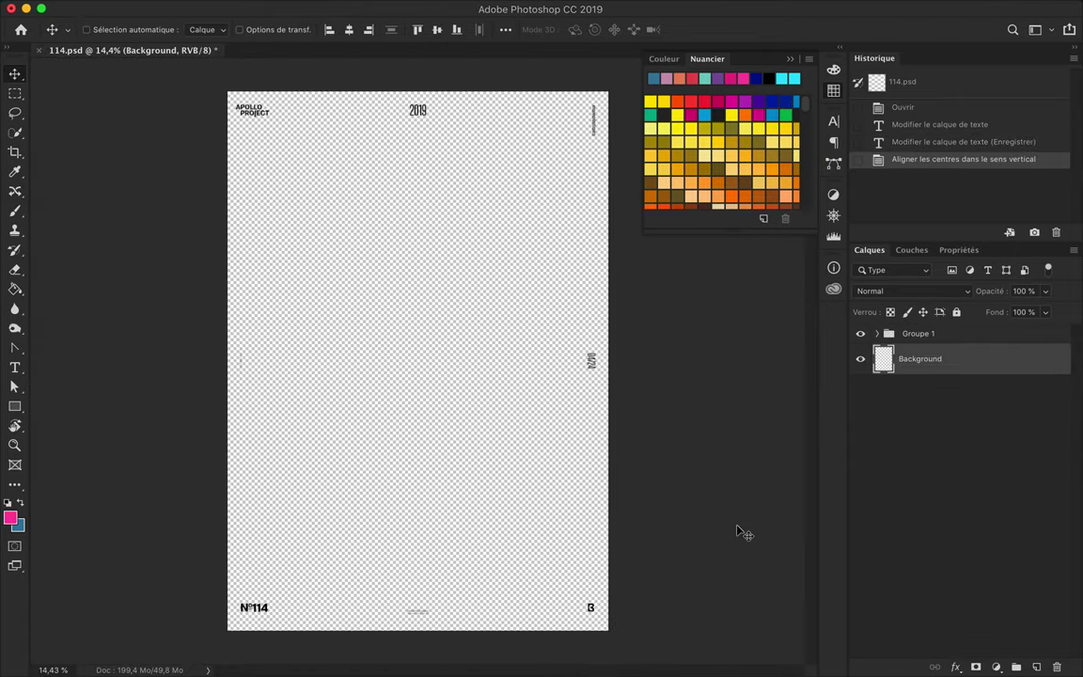
# Add the empty Calque 1 layer and fill the background with blue.
pyautogui.press('x')
pyautogui.click(449, 339)
# Paint a wide soft pink band across the bottom with a roughly 1610 px brush.
pyautogui.hotkey('ctrl', 'shift', 'alt', 'n')
pyautogui.press('b')
pyautogui.click(94, 29)
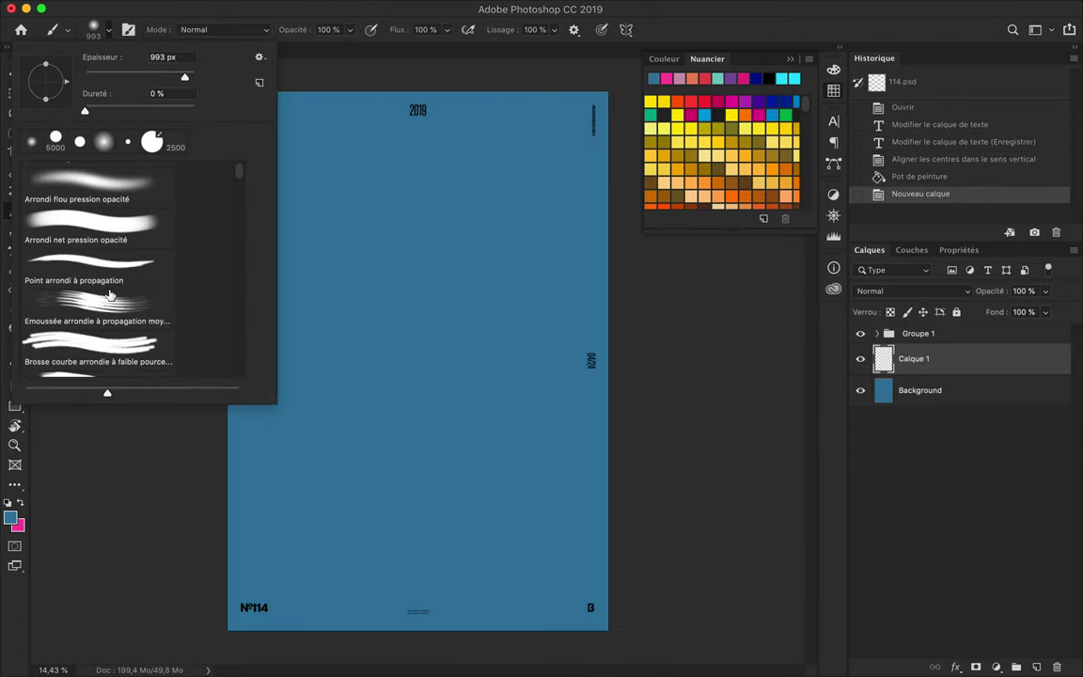
pyautogui.press('Return')
pyautogui.press('x')
pyautogui.moveTo(212, 527); pyautogui.dragTo(428, 487)
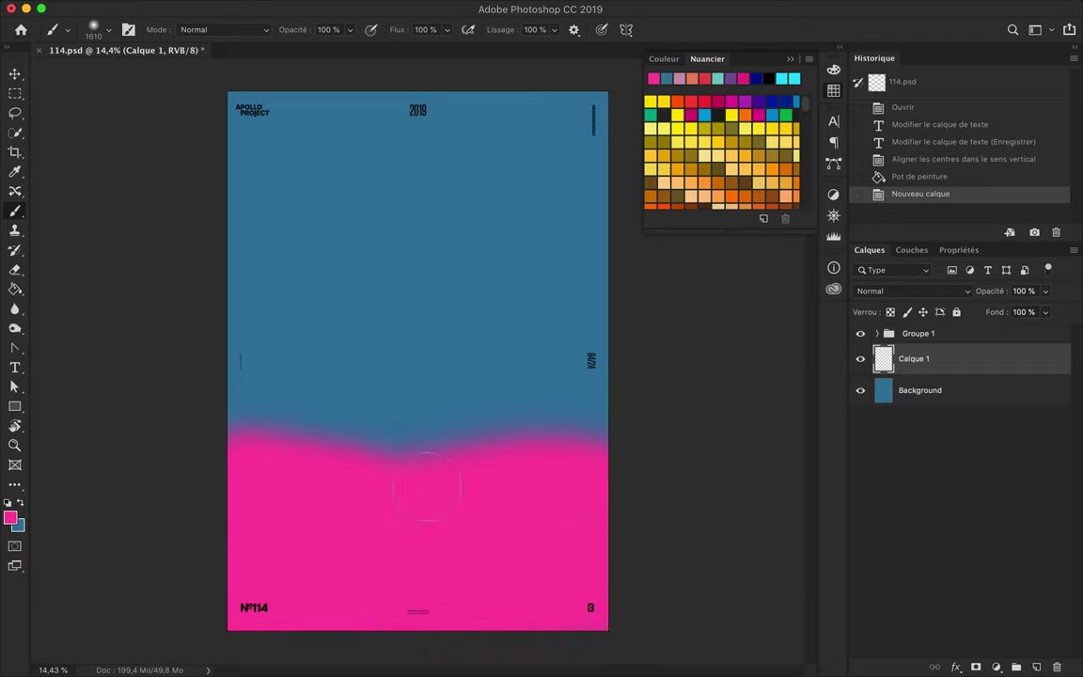
pyautogui.moveTo(282, 423); pyautogui.dragTo(602, 442)
pyautogui.hotkey('ctrl', 'z')
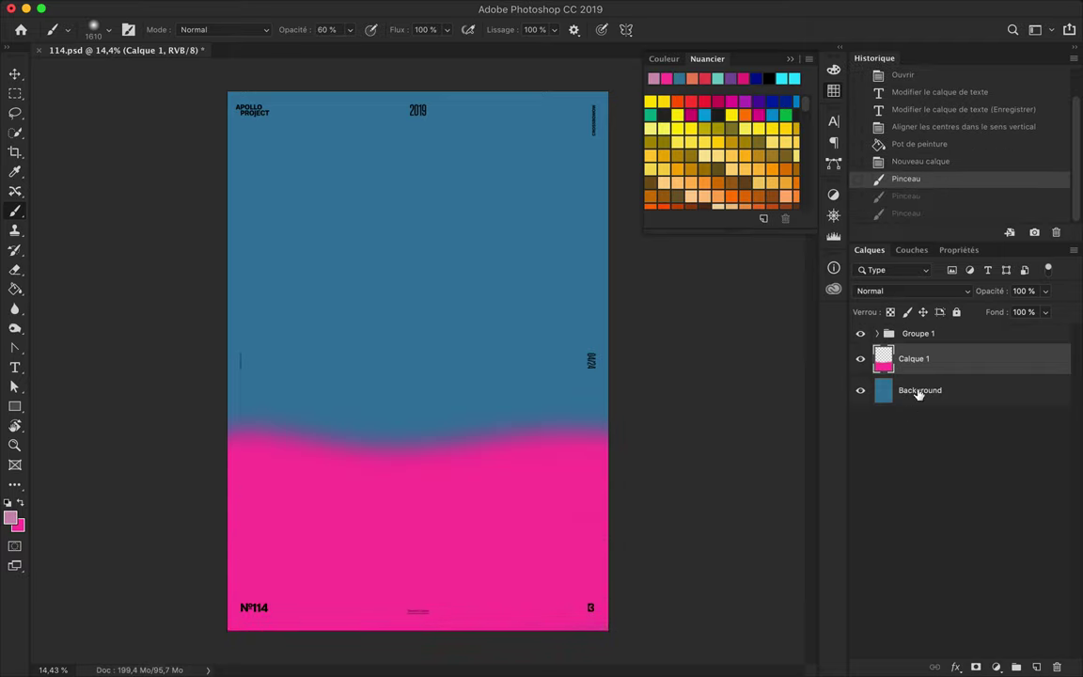
# Apply an 89° Motion Blur at maximum distance twice to the pink band.
pyautogui.hotkey('ctrl', 'alt', 'f')
pyautogui.write('89')
pyautogui.moveTo(902, 338); pyautogui.dragTo(907, 337)
pyautogui.press('Return')
pyautogui.hotkey('ctrl', 'alt', 'f')
pyautogui.press('Return')
# Try the Tilt-Shift blur and Ripple distortion filters, then cancel both.
pyautogui.click(392, 9)
pyautogui.click(658, 280)
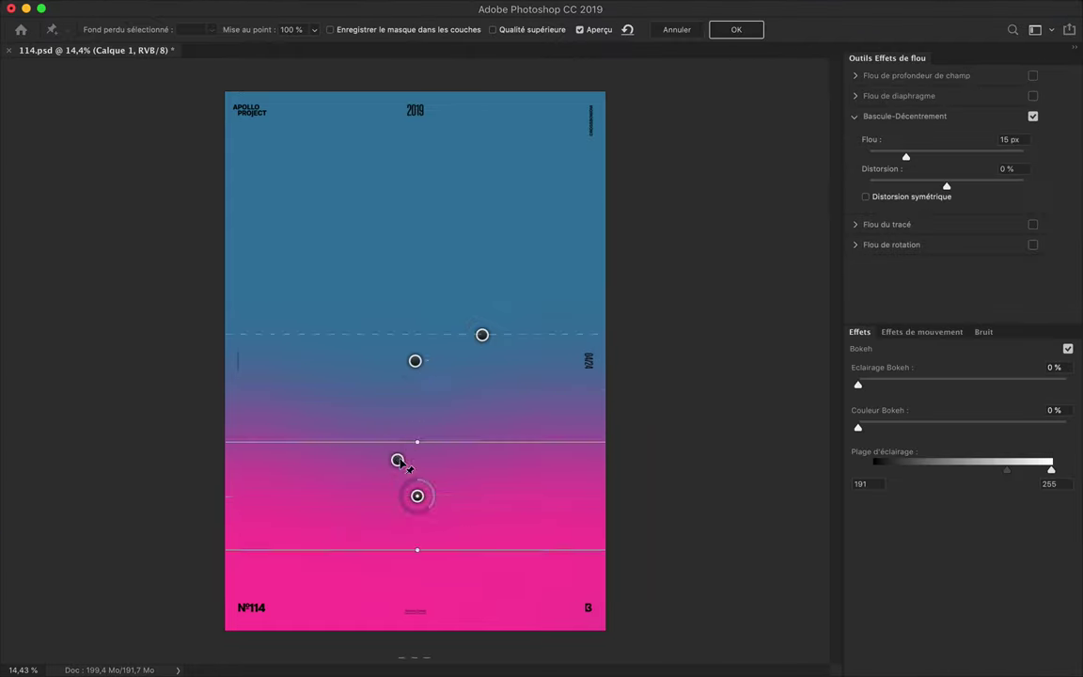
pyautogui.click(675, 30)
pyautogui.click(423, 9)
pyautogui.click(686, 275)
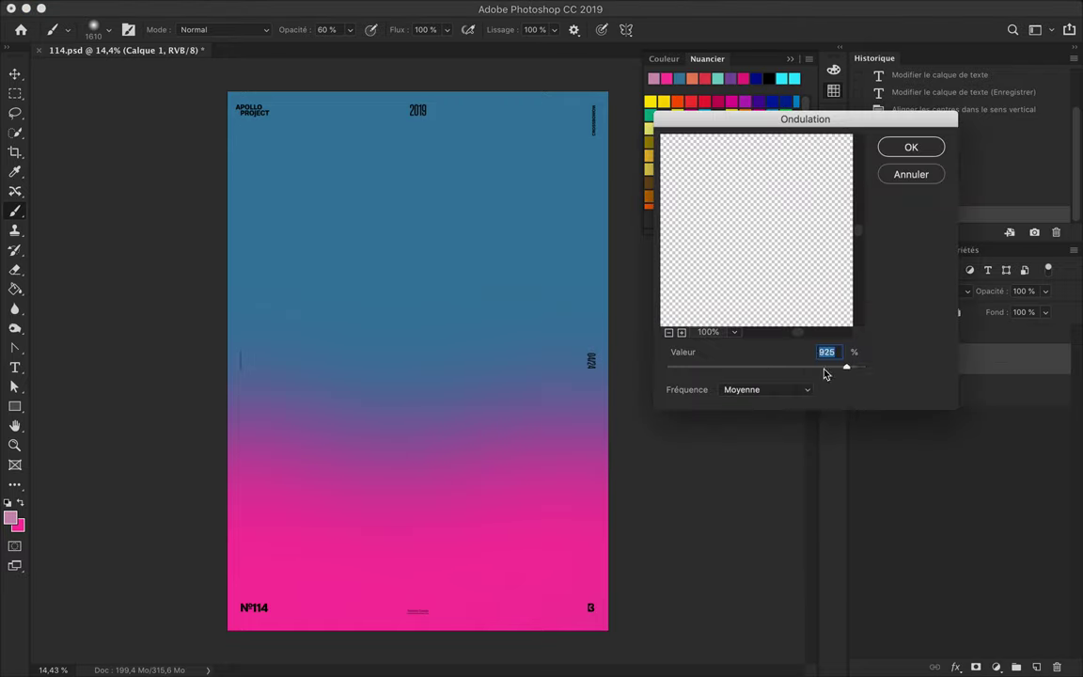
pyautogui.press('Escape')
pyautogui.press('super+z')
# Try the Shear and Extrude filters on the gradient and discard them.
pyautogui.click(414, 10)
pyautogui.click(680, 204)
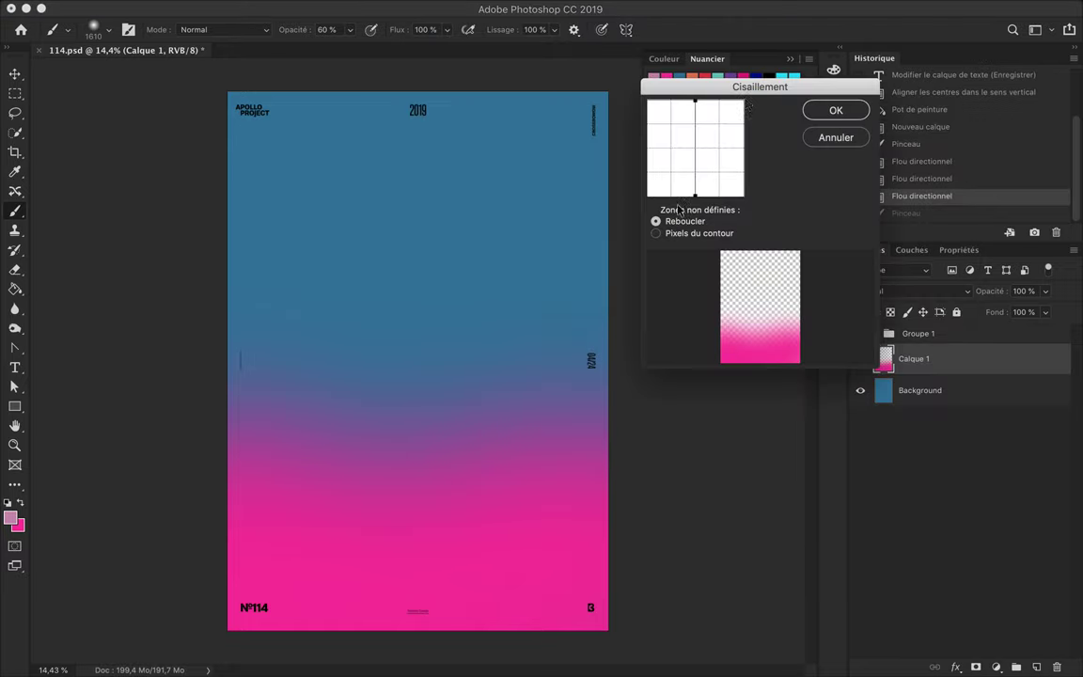
pyautogui.press('super+z')
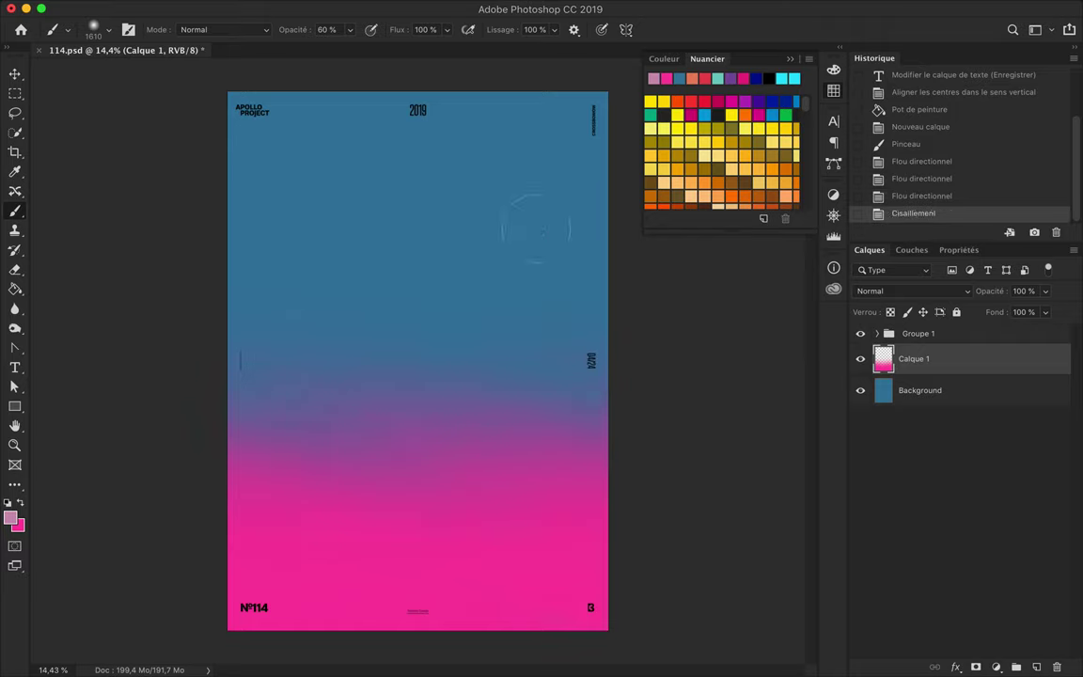
pyautogui.click(425, 10)
pyautogui.click(699, 273)
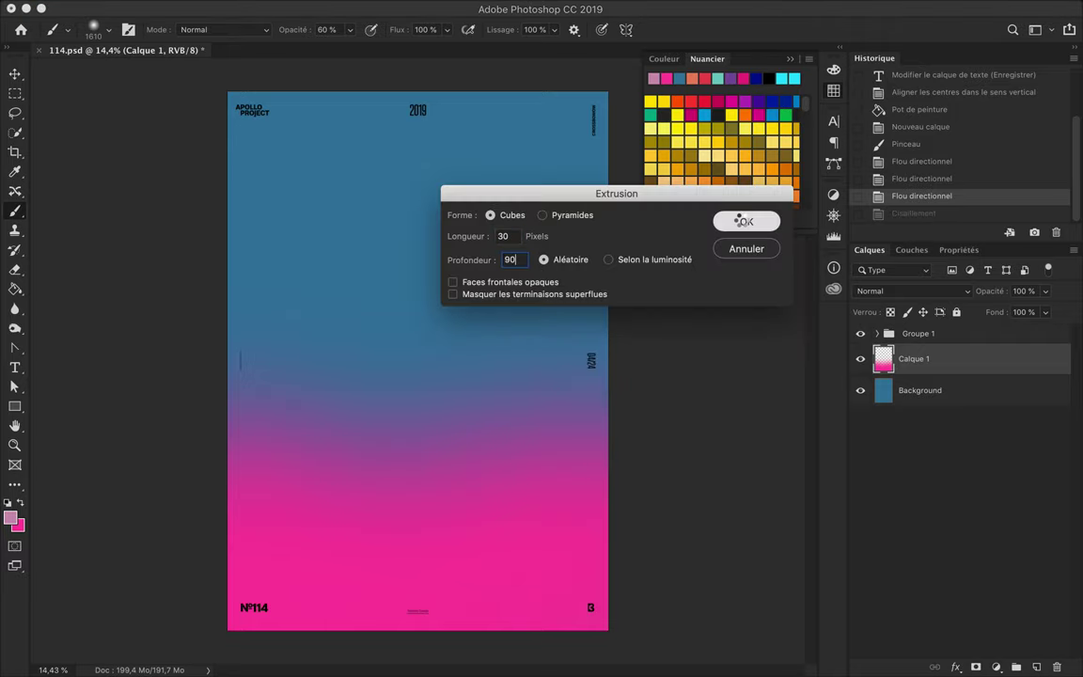
pyautogui.click(743, 222)
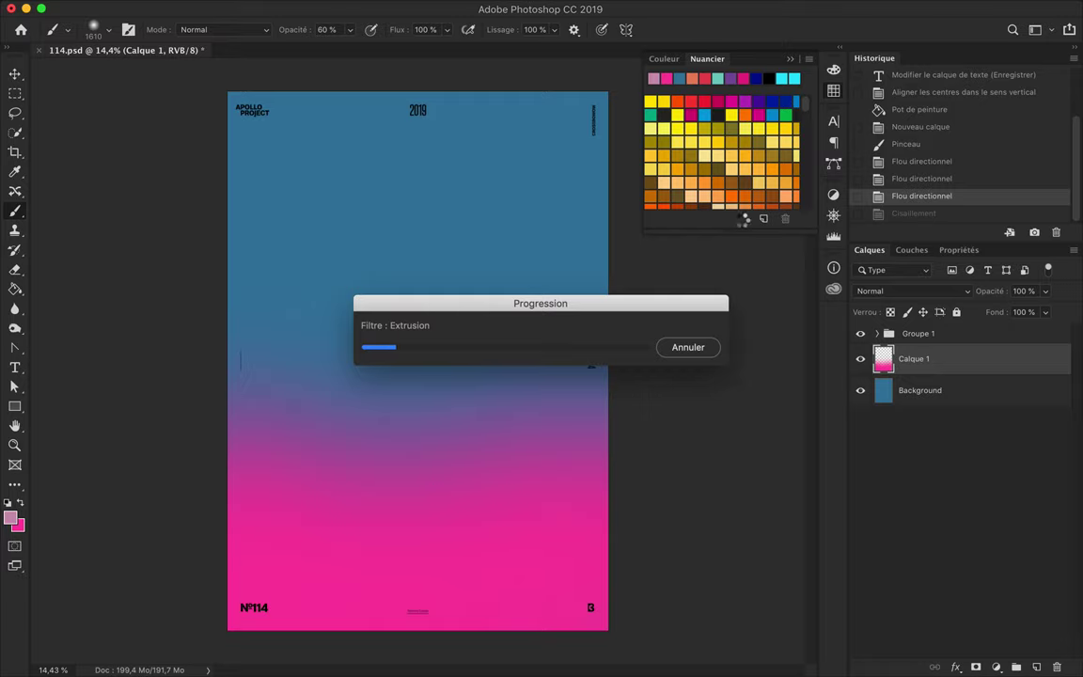
pyautogui.press('Return')
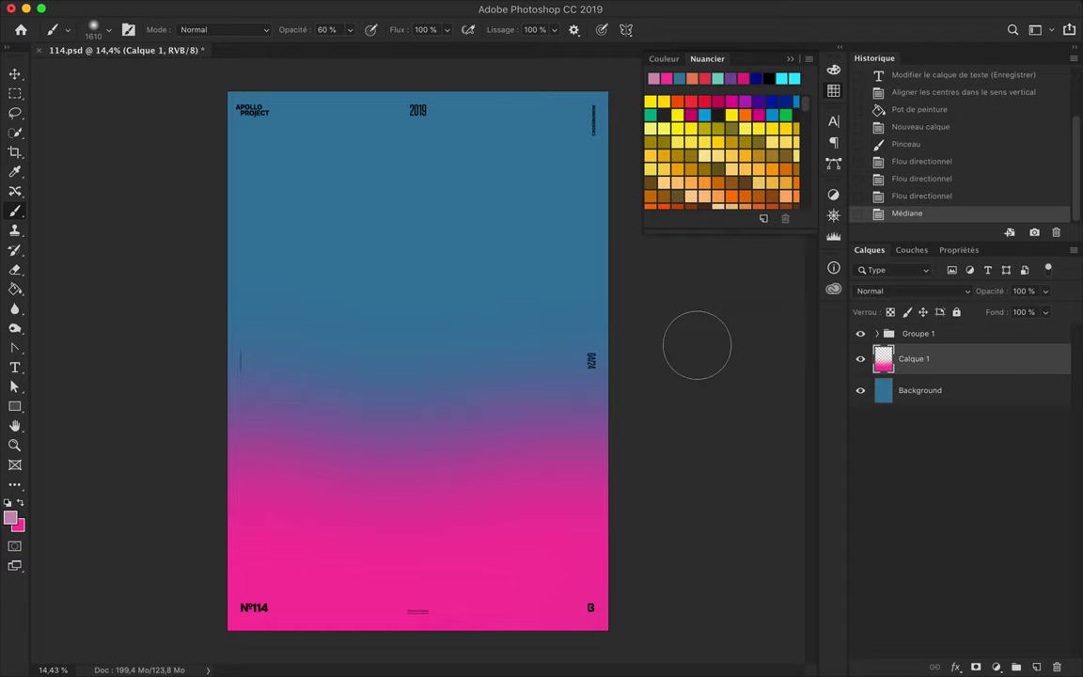
# Try a Solarize effect on the gradient from the Filter menu.
pyautogui.click(426, 8)
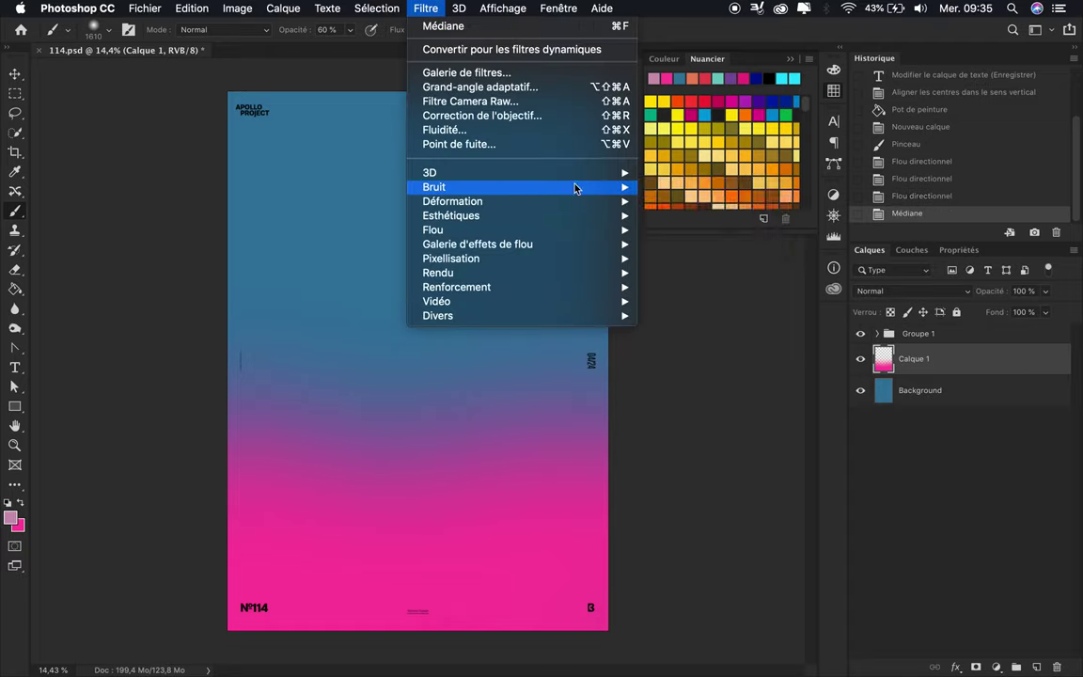
pyautogui.moveTo(451, 215)
pyautogui.click(691, 374)
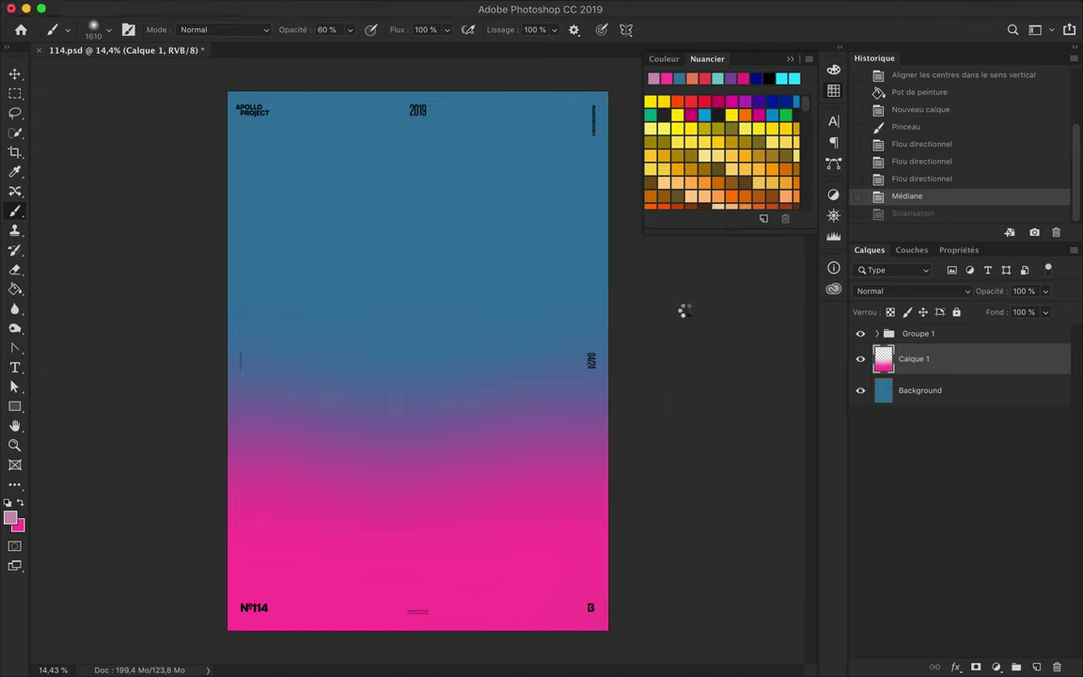
pyautogui.click(426, 9)
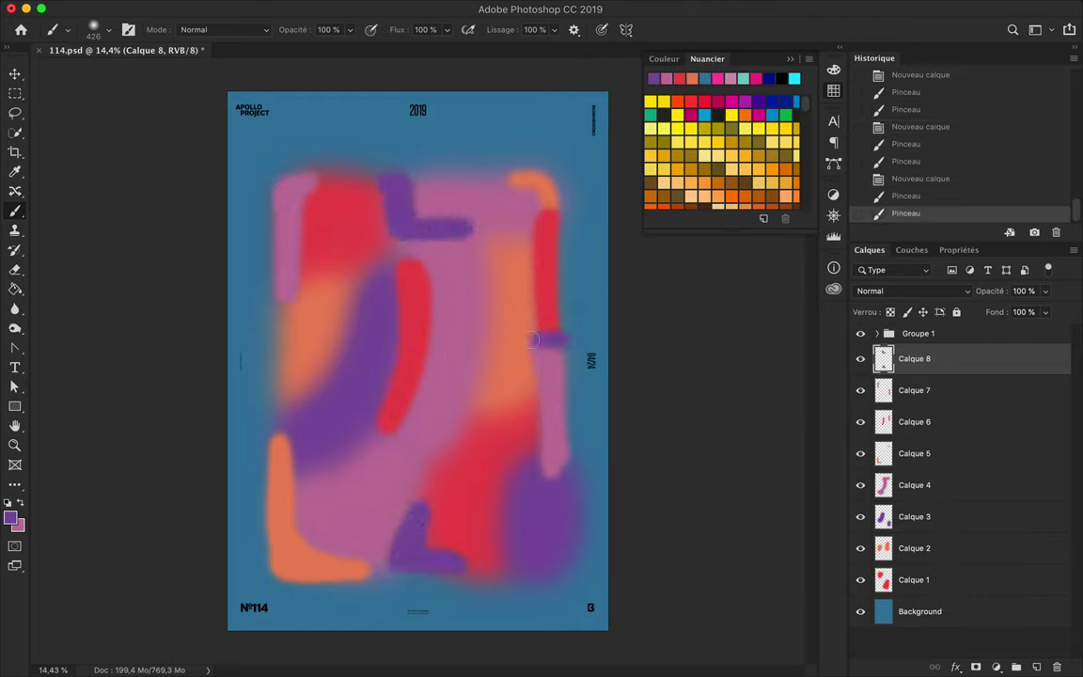
# Merge a copy of the painted shapes, Gaussian Blur it 1000 px, and group the originals.
pyautogui.keyDown('shift'); pyautogui.click(906, 390); pyautogui.keyUp('shift')
pyautogui.press('super+j')
pyautogui.press('super+e')
pyautogui.click(423, 7)
pyautogui.click(582, 317)
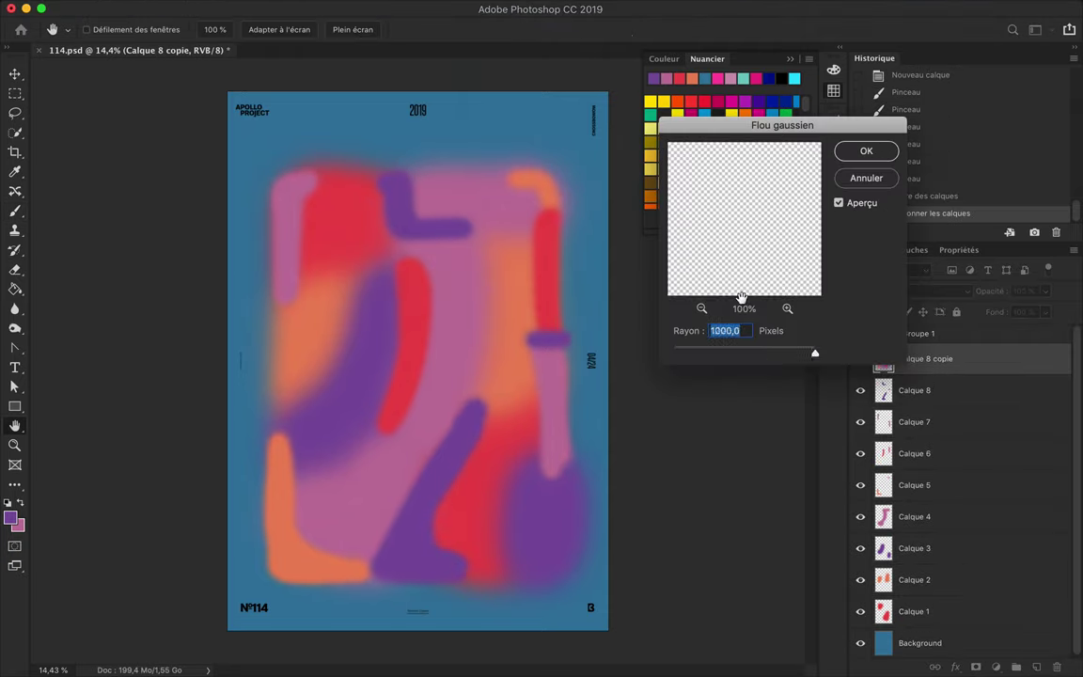
pyautogui.press('Return')
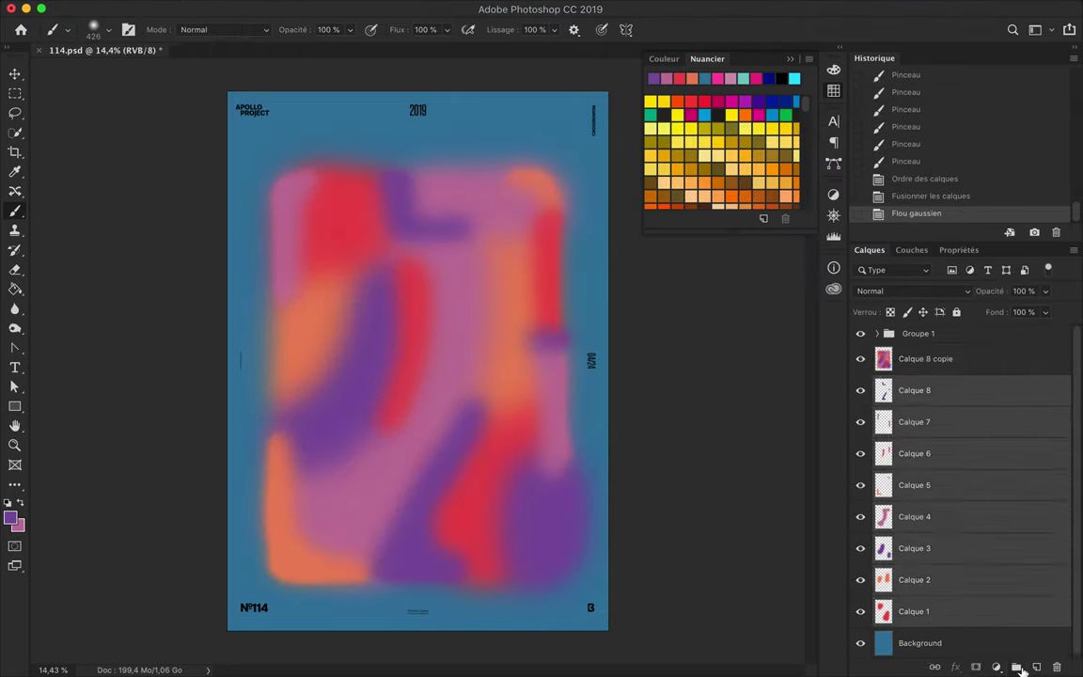
pyautogui.press('super+g')
# Warp the blurred copy into a strong curve, stretching its top and left sides.
pyautogui.press('super+t')
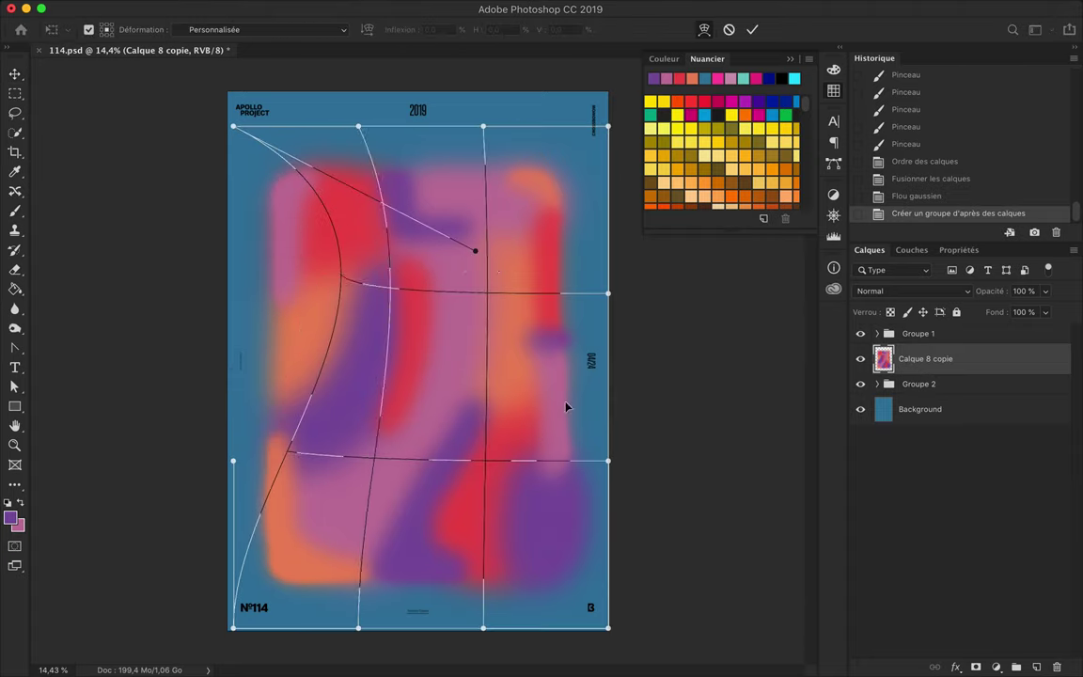
pyautogui.moveTo(417, 363); pyautogui.dragTo(138, 309)
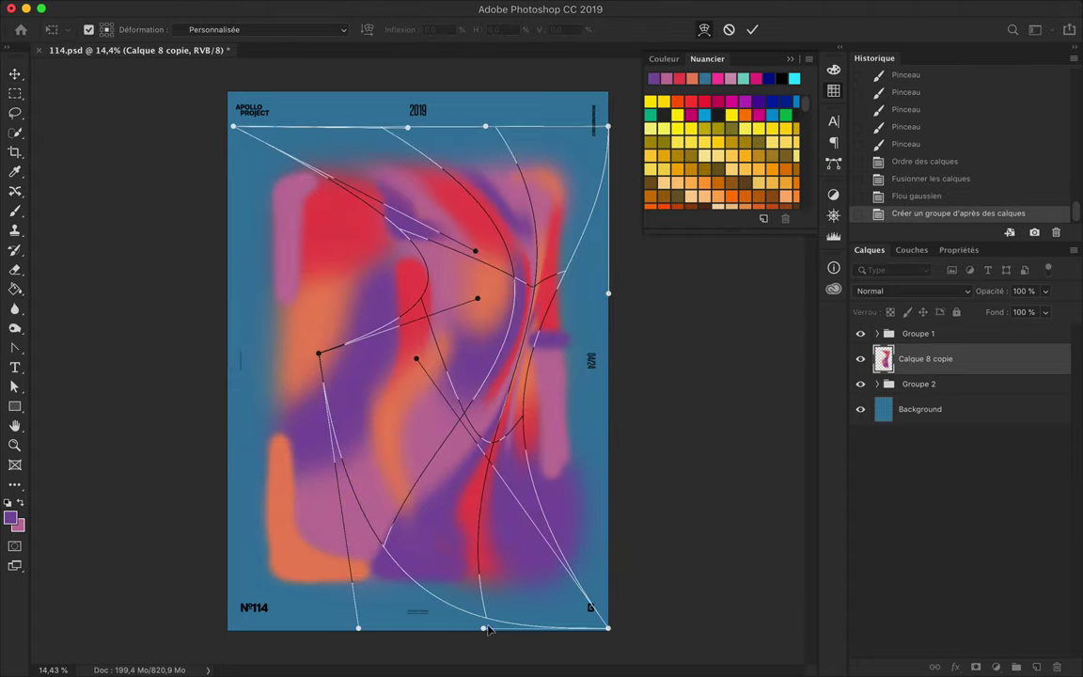
pyautogui.moveTo(347, 155); pyautogui.dragTo(252, 378)
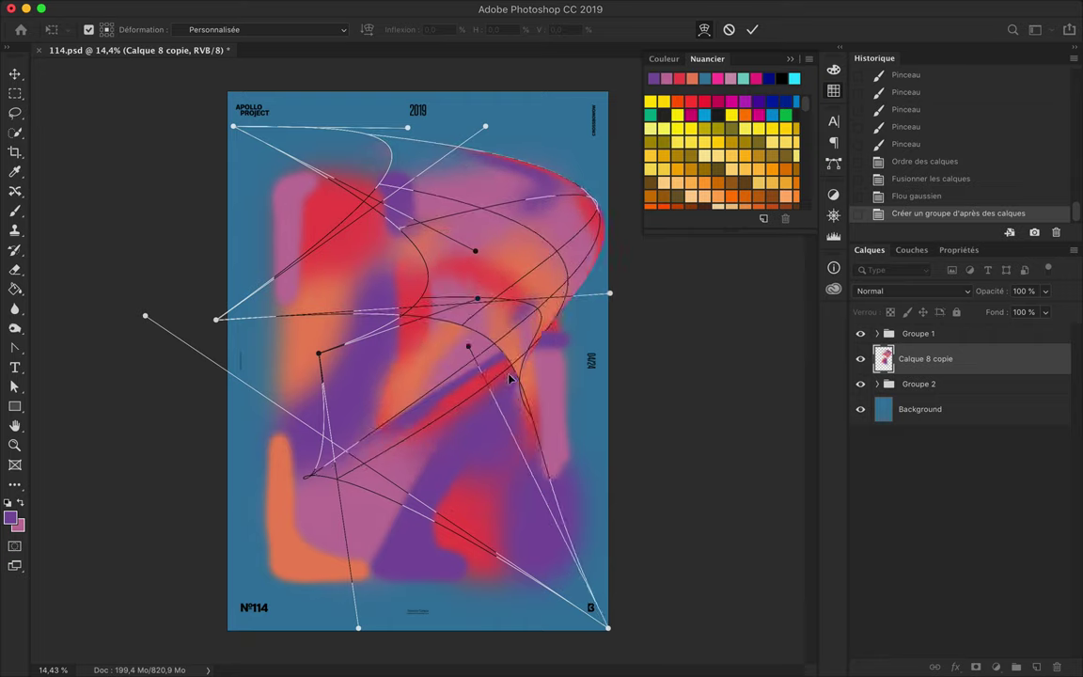
pyautogui.moveTo(145, 315); pyautogui.dragTo(161, 174)
pyautogui.moveTo(252, 376); pyautogui.dragTo(284, 401)
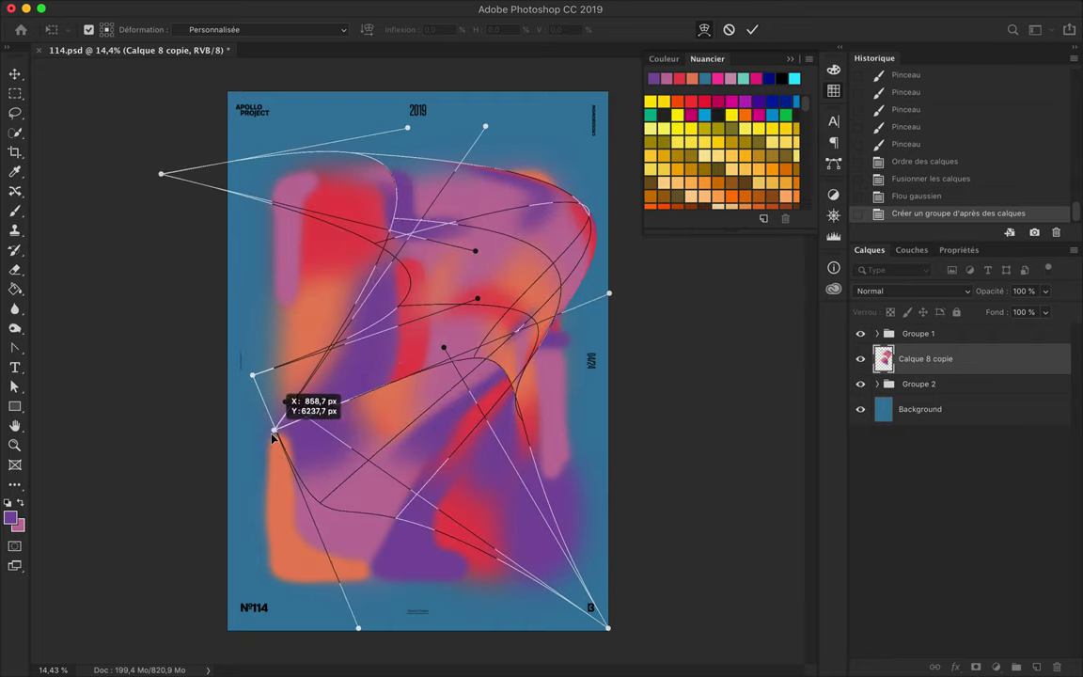
pyautogui.press('Return')
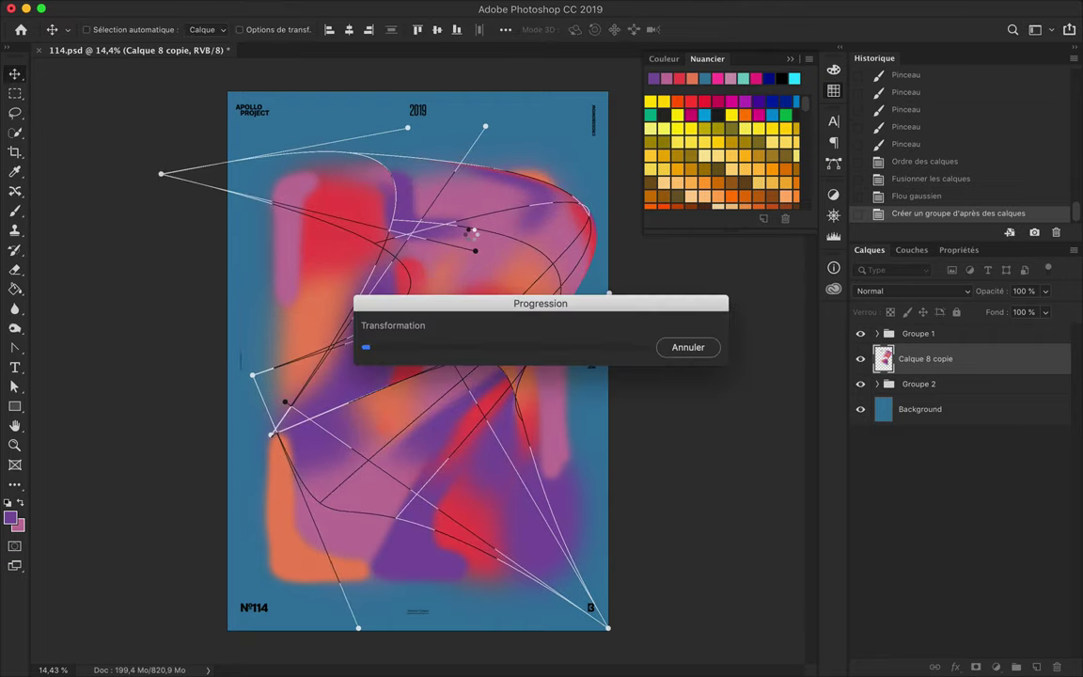
# Warp another blurred duplicate differently, place it under the other copy, and merge them.
pyautogui.moveTo(364, 419)
pyautogui.mouseDown()
pyautogui.moveTo(548, 268)
pyautogui.moveTo(375, 207)
pyautogui.moveTo(381, 502)
pyautogui.mouseUp()
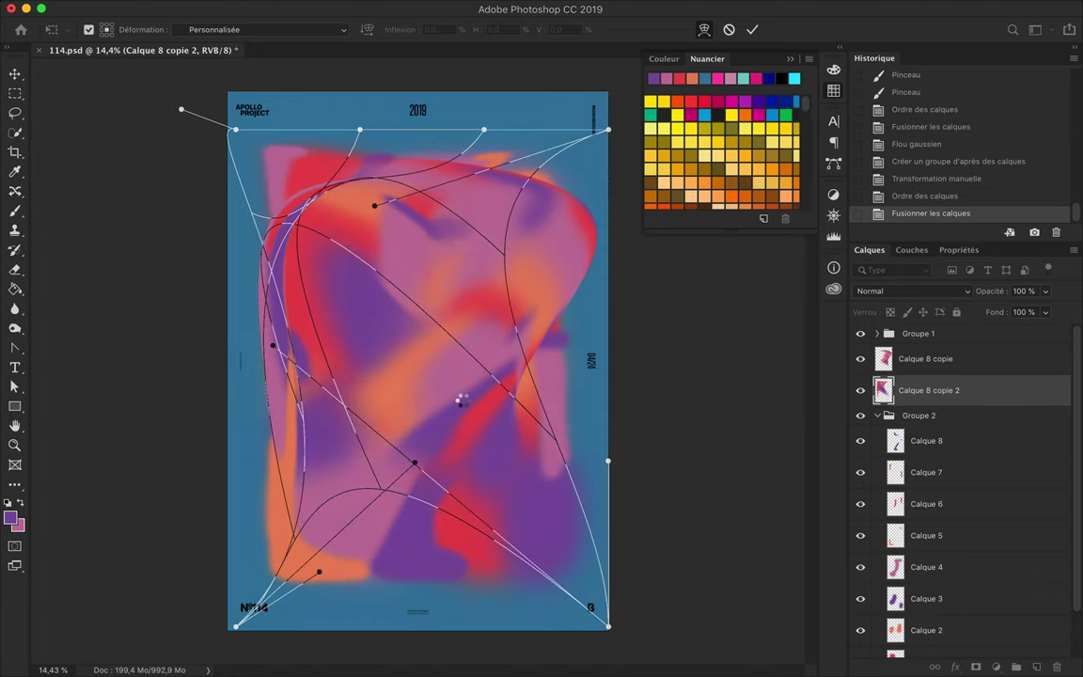
pyautogui.press('Return')
pyautogui.moveTo(947, 448); pyautogui.dragTo(976, 406)
pyautogui.hotkey('ctrl', 'e')
# Warp the merged copy further into a folded shape and add a new empty layer.
pyautogui.hotkey('ctrl', 't')
pyautogui.moveTo(292, 170)
pyautogui.mouseDown()
pyautogui.moveTo(495, 394)
pyautogui.moveTo(541, 418)
pyautogui.moveTo(572, 515)
pyautogui.moveTo(628, 546)
pyautogui.moveTo(575, 475)
pyautogui.mouseUp()
pyautogui.moveTo(609, 128); pyautogui.dragTo(570, 218)
pyautogui.moveTo(542, 458); pyautogui.dragTo(470, 397)
pyautogui.press('Return')
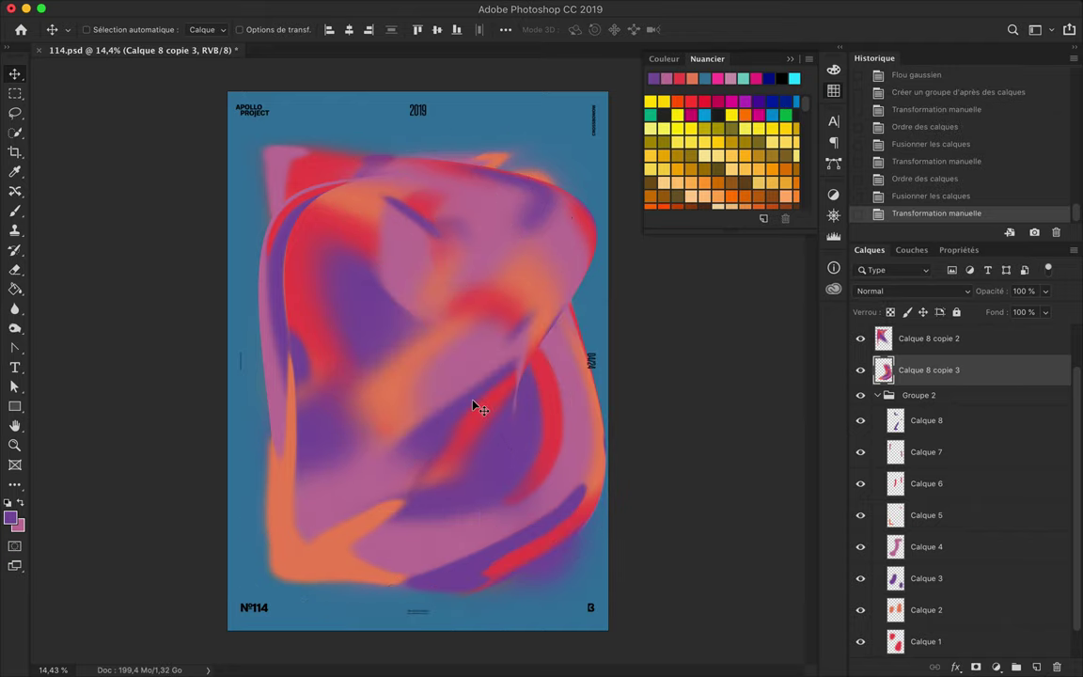
pyautogui.click(1038, 667)
# Brush several teal blobs on Calque 9, placed just under the text group.
pyautogui.hotkey('ctrl', 'shift', ']')
pyautogui.press('x')
pyautogui.click(109, 29)
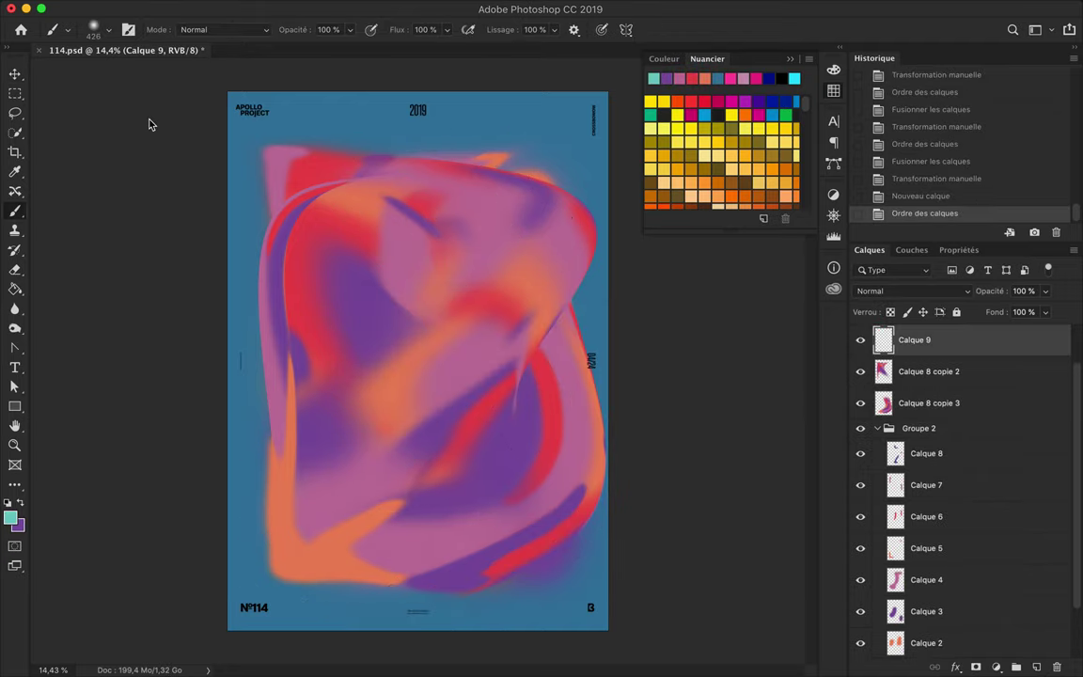
pyautogui.moveTo(188, 82); pyautogui.dragTo(175, 82)
pyautogui.moveTo(310, 263); pyautogui.dragTo(357, 310)
pyautogui.moveTo(433, 376); pyautogui.dragTo(489, 451)
pyautogui.hotkey('ctrl', '[')
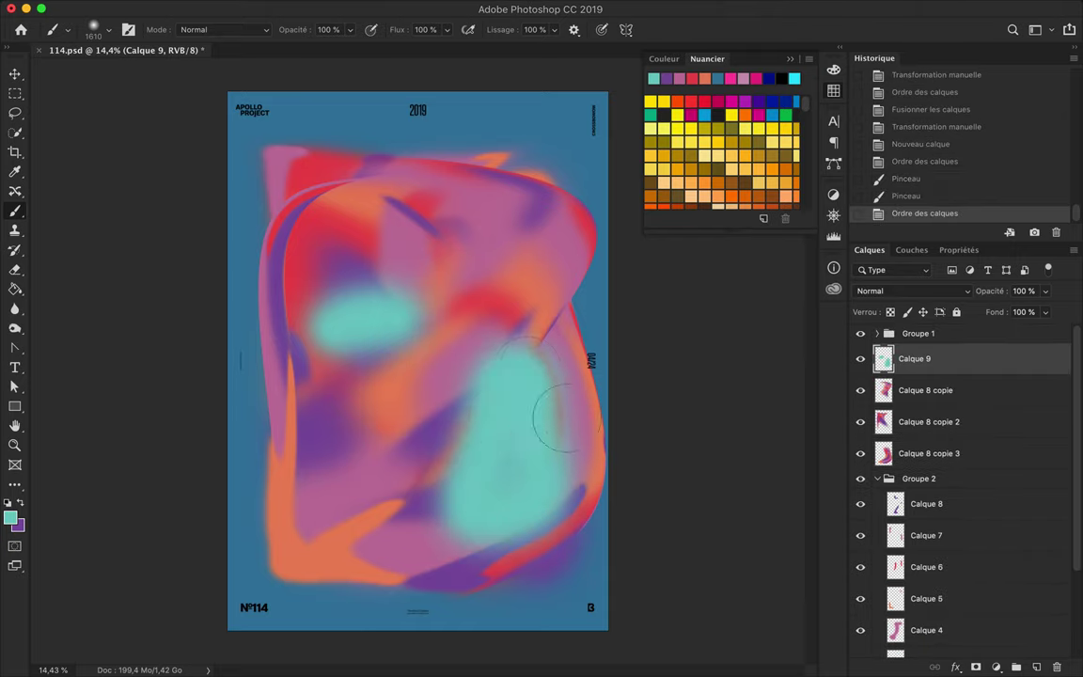
pyautogui.moveTo(489, 395); pyautogui.dragTo(536, 452)
pyautogui.moveTo(320, 225); pyautogui.dragTo(348, 263)
pyautogui.moveTo(310, 404); pyautogui.dragTo(320, 489)
# Paint pink and red patches over the centre of Calque 9.
pyautogui.press('x')
pyautogui.moveTo(320, 357); pyautogui.dragTo(348, 414)
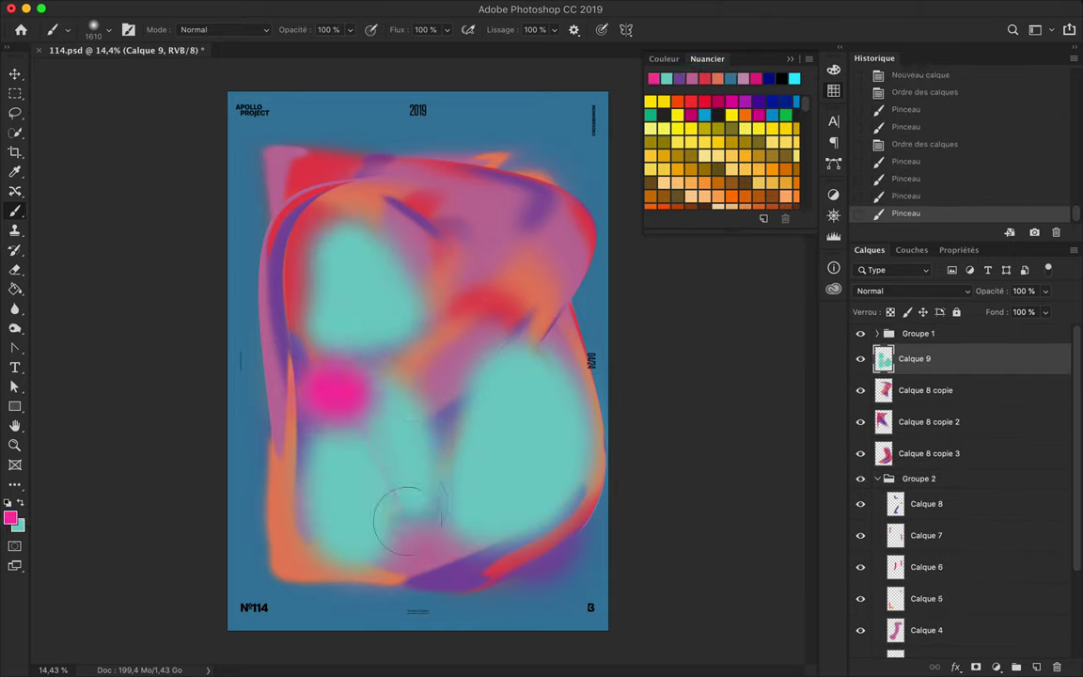
pyautogui.moveTo(357, 488); pyautogui.dragTo(423, 376)
pyautogui.moveTo(479, 236); pyautogui.dragTo(338, 451)
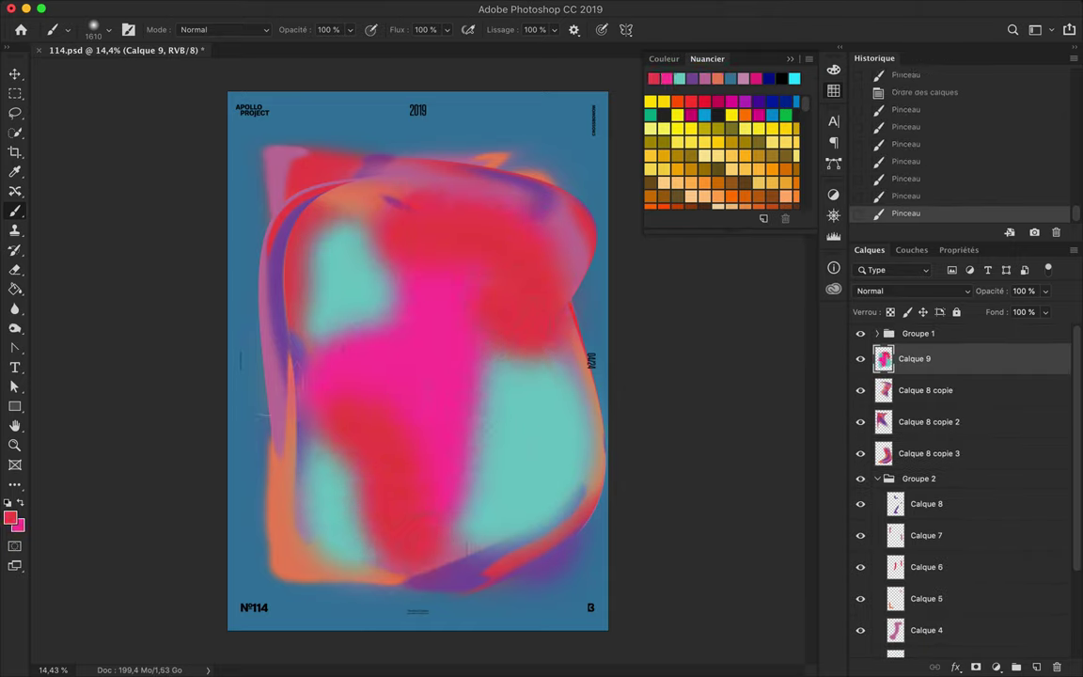
pyautogui.moveTo(424, 442); pyautogui.dragTo(358, 243)
# Duplicate the colour layer as Calque 9 copie, hide the original, and warp the copy.
pyautogui.hotkey('ctrl', 'j')
pyautogui.hotkey('ctrl', 't')
pyautogui.rightClick(516, 334)
pyautogui.click(564, 442)
pyautogui.moveTo(406, 363)
pyautogui.mouseDown()
pyautogui.moveTo(384, 374)
pyautogui.moveTo(368, 485)
pyautogui.moveTo(225, 336)
pyautogui.mouseUp()
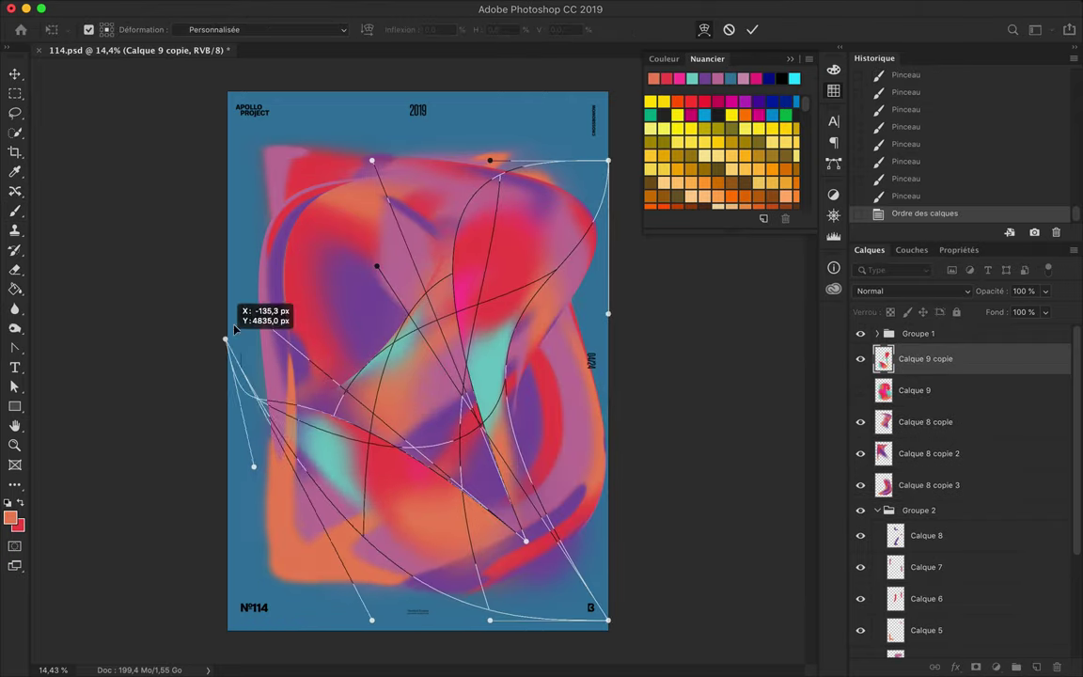
pyautogui.moveTo(608, 161)
pyautogui.mouseDown()
pyautogui.moveTo(606, 103)
pyautogui.moveTo(628, 46)
pyautogui.mouseUp()
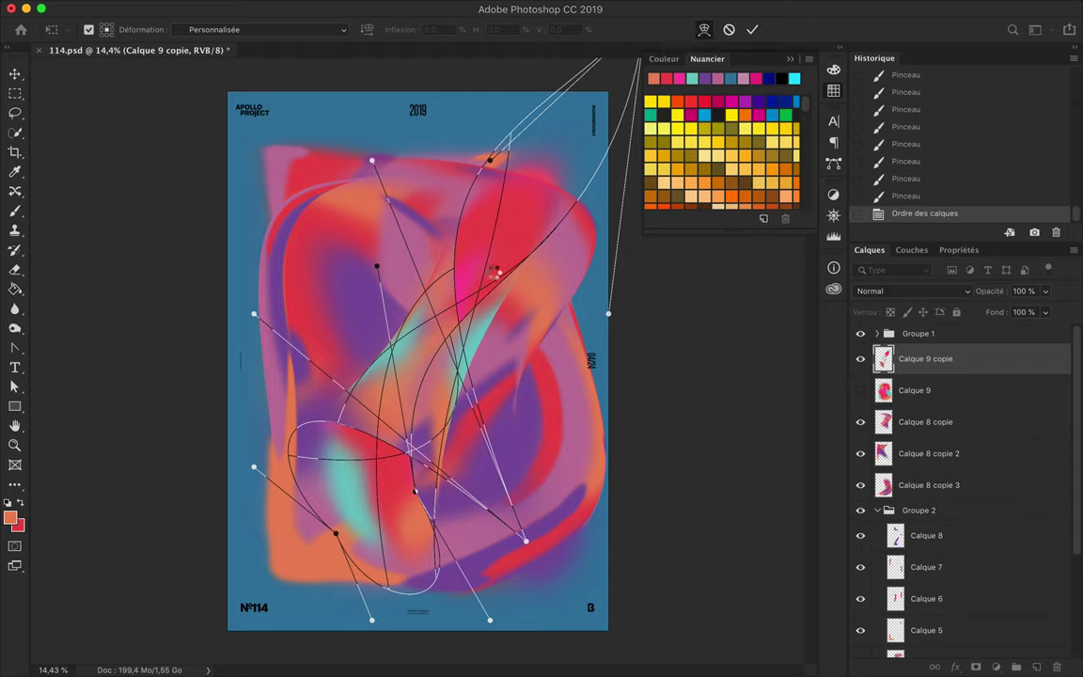
pyautogui.press('Return')
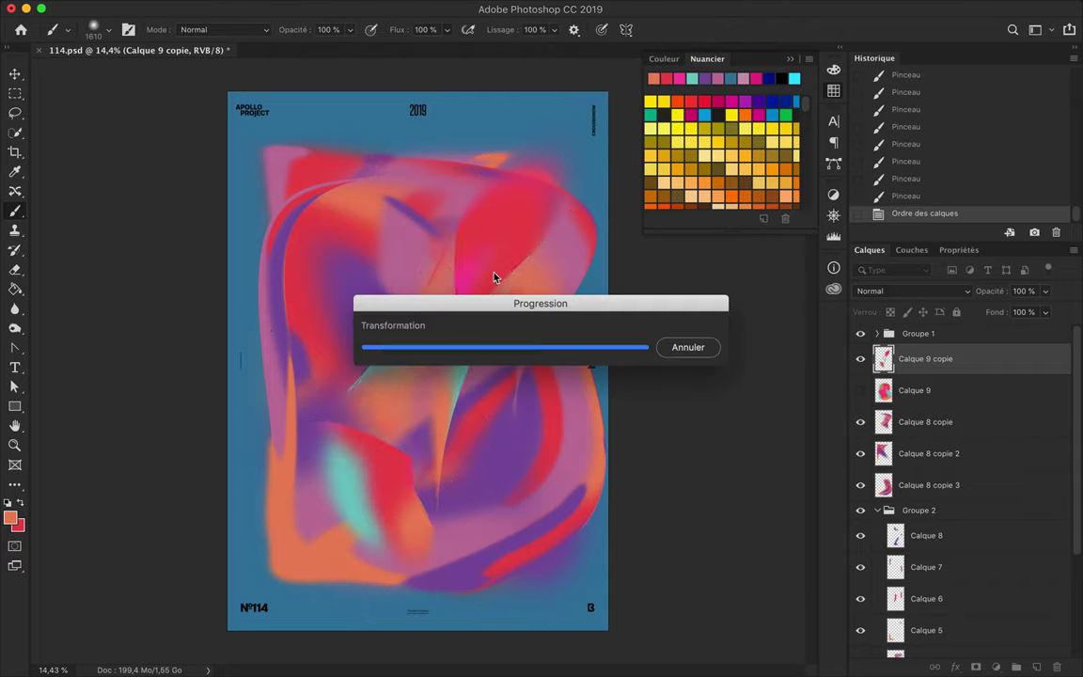
# Scale the selected shape layers down toward the poster centre.
pyautogui.click(860, 358)
pyautogui.hotkey('ctrl', 'alt', 'a')
pyautogui.hotkey('ctrl', 't')
pyautogui.moveTo(234, 626); pyautogui.dragTo(277, 519)
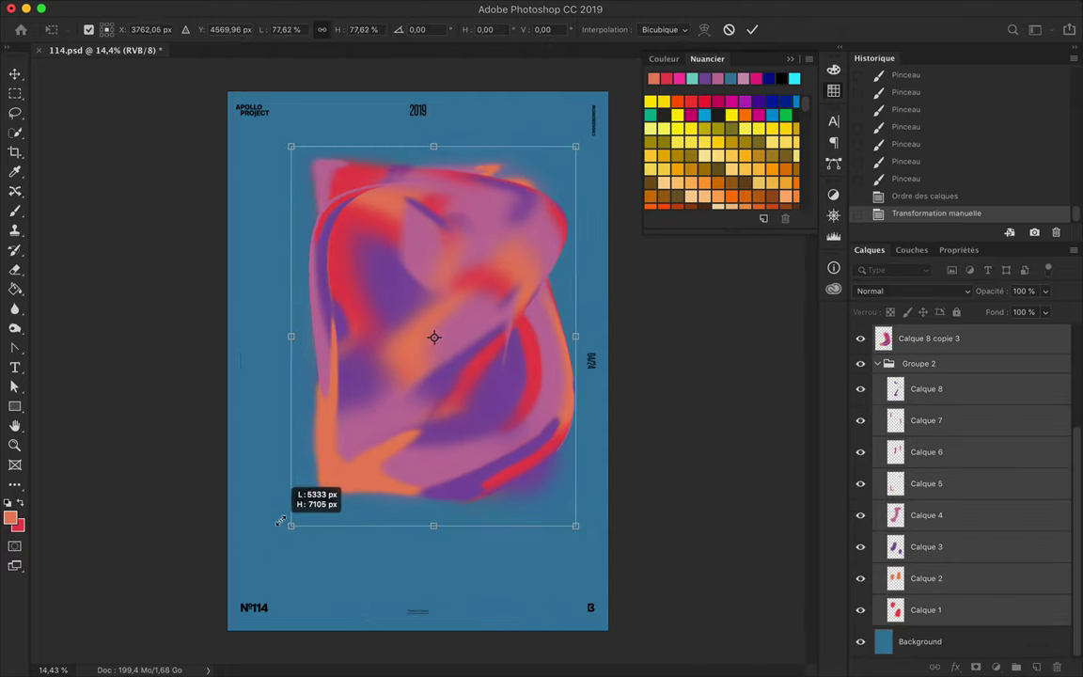
pyautogui.press('Return')
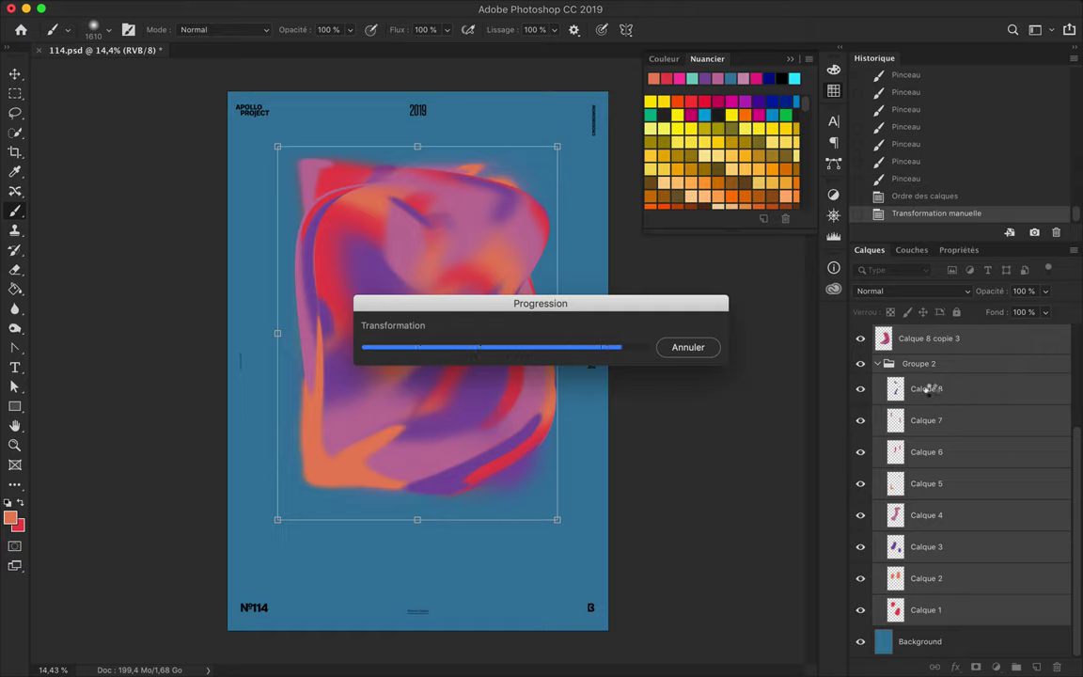
# Merge the shape copies, warp them into swirls, and rotate the result 90°.
pyautogui.hotkey('ctrl', 'shift', ']')
pyautogui.hotkey('ctrl', 'e')
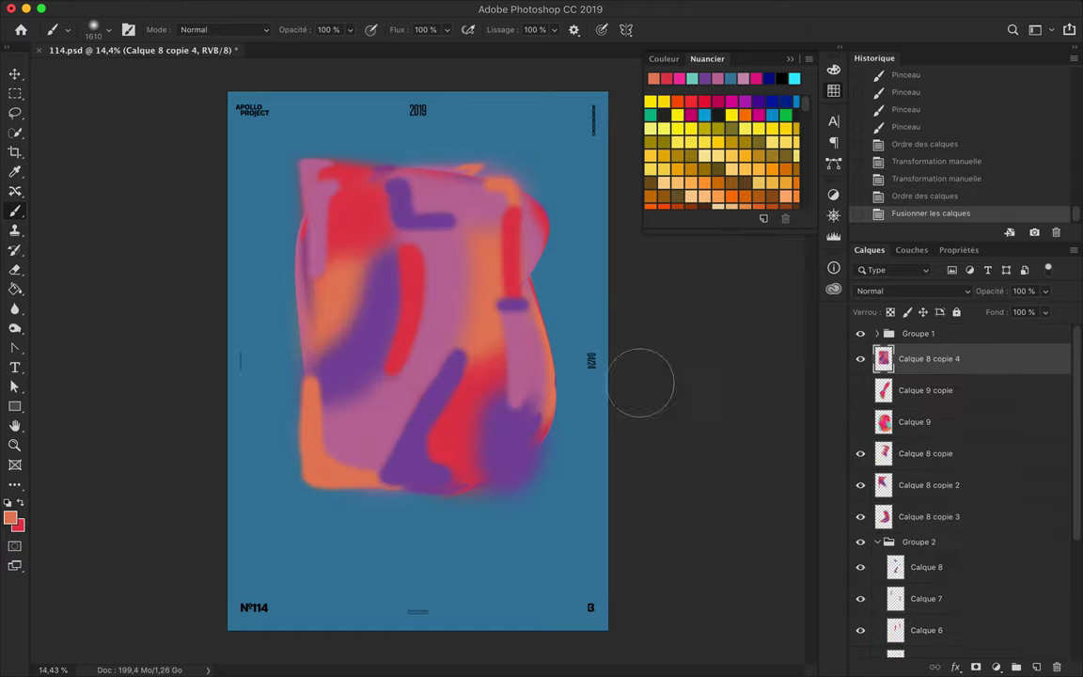
pyautogui.hotkey('ctrl', 't')
pyautogui.moveTo(574, 151); pyautogui.dragTo(541, 183)
pyautogui.moveTo(278, 270); pyautogui.dragTo(198, 237)
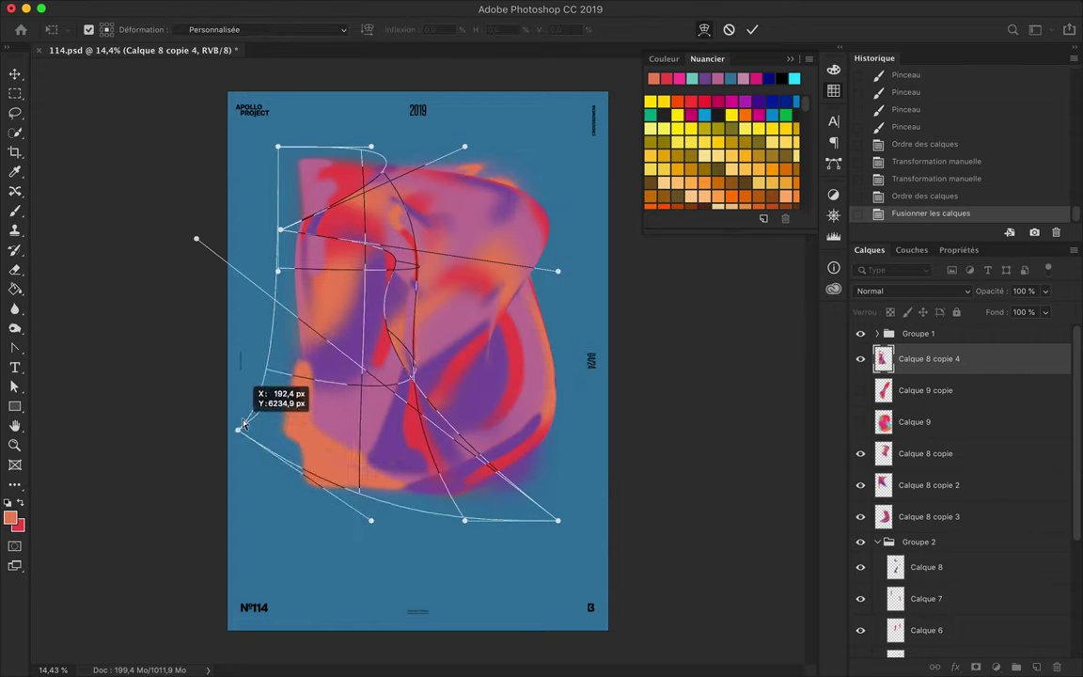
pyautogui.moveTo(279, 395); pyautogui.dragTo(363, 423)
pyautogui.moveTo(558, 147); pyautogui.dragTo(449, 181)
pyautogui.press('Return')
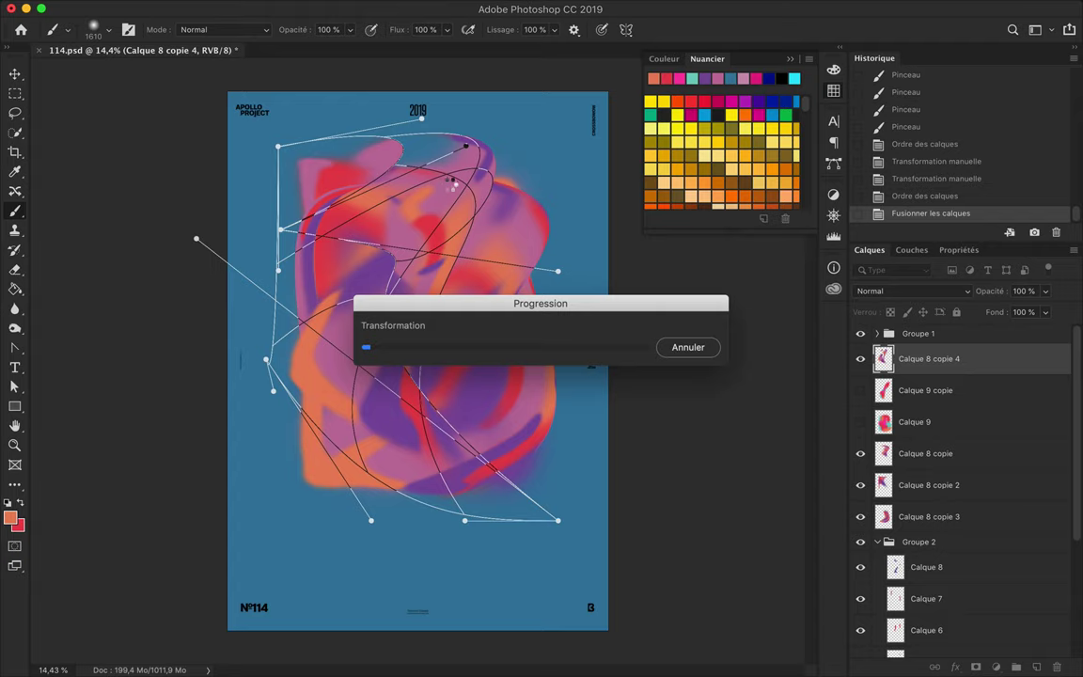
pyautogui.hotkey('ctrl', 't')
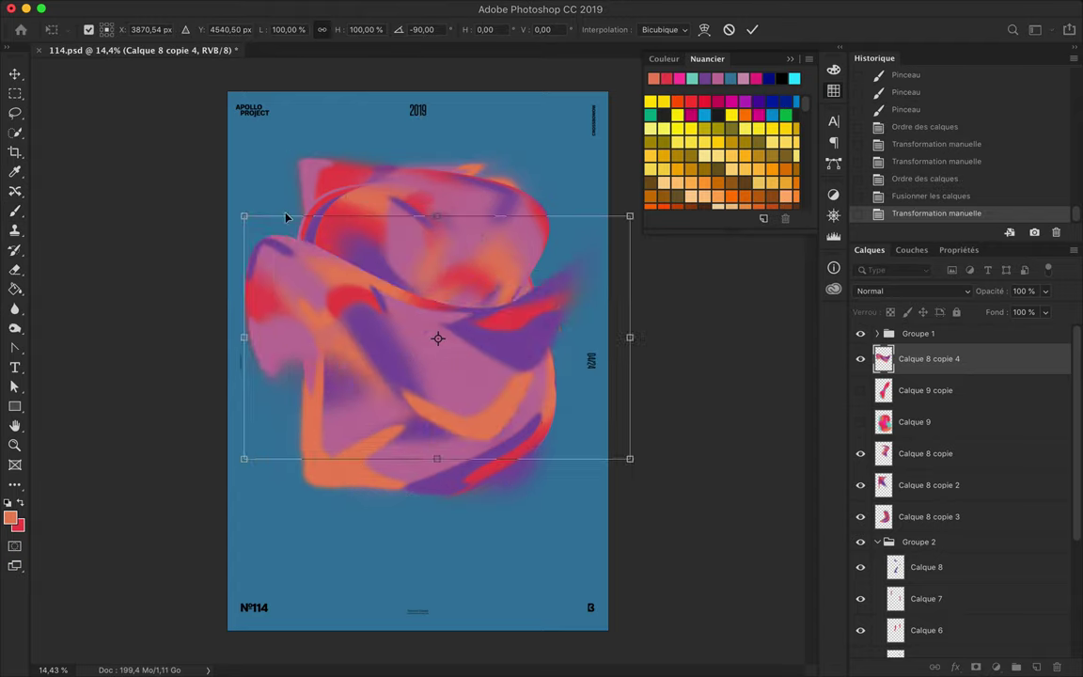
pyautogui.moveTo(625, 465); pyautogui.dragTo(399, 249)
pyautogui.press('Return')
# Duplicate the swirl, Gaussian Blur it at 156, and blend it Densité linéaire (Ajout) at 55% fill.
pyautogui.hotkey('ctrl', 'j')
pyautogui.click(411, 9)
pyautogui.click(686, 282)
pyautogui.press('Return')
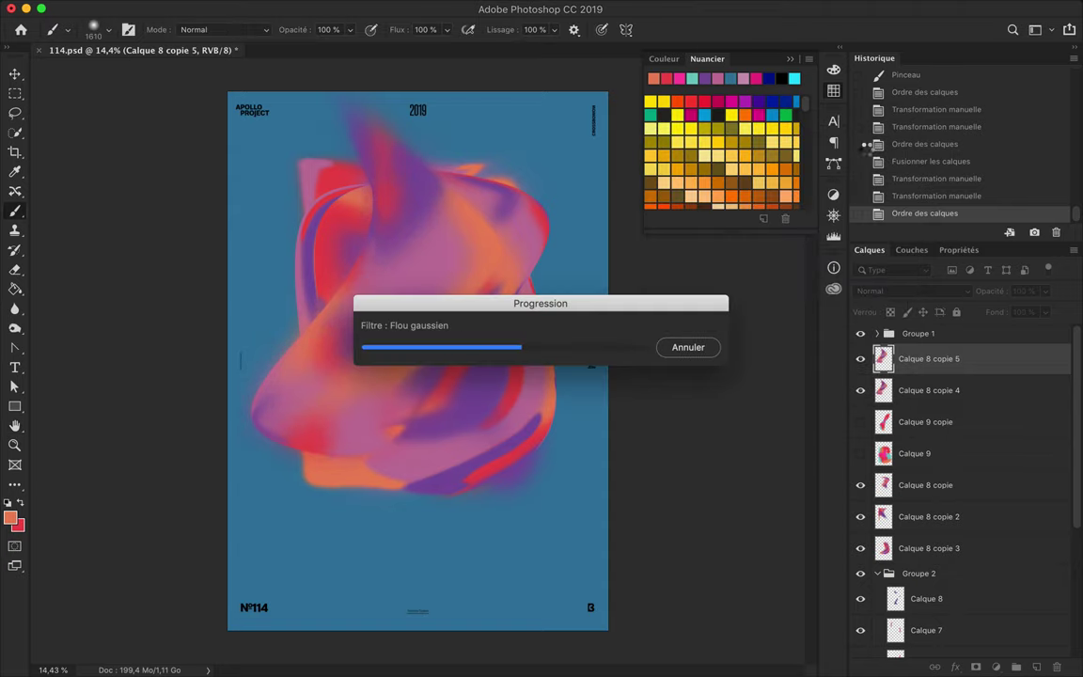
pyautogui.click(893, 291)
pyautogui.click(917, 420)
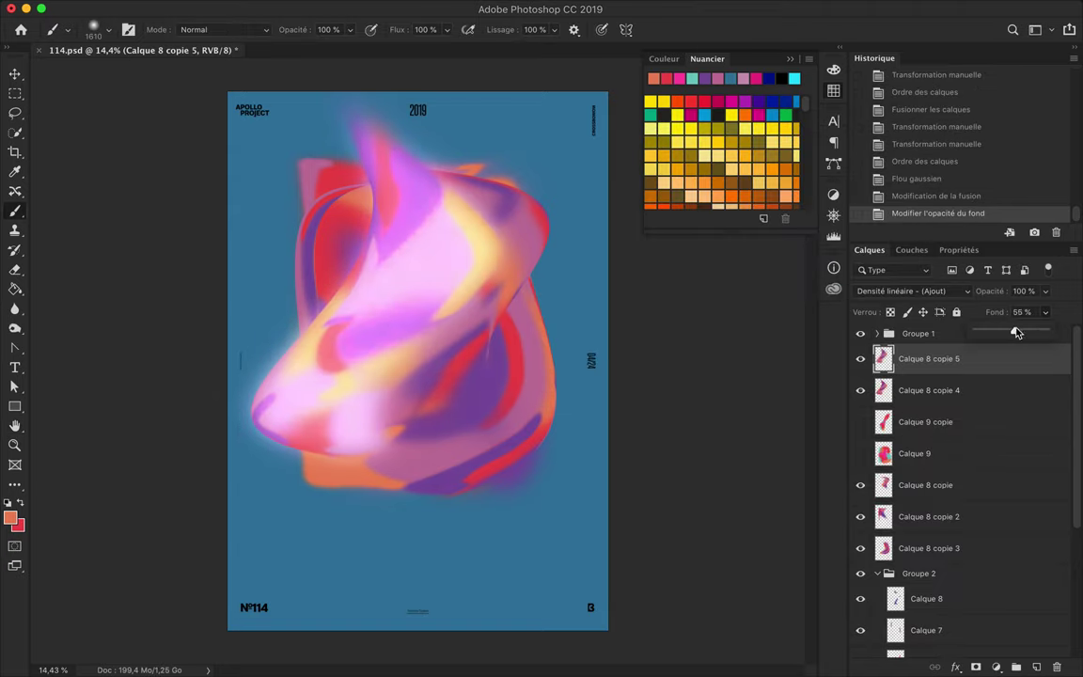
pyautogui.moveTo(960, 394); pyautogui.dragTo(968, 448)
# Add a Hue/Saturation adjustment with saturation at -100.
pyautogui.click(996, 667)
pyautogui.click(978, 501)
pyautogui.moveTo(940, 353); pyautogui.dragTo(962, 353)
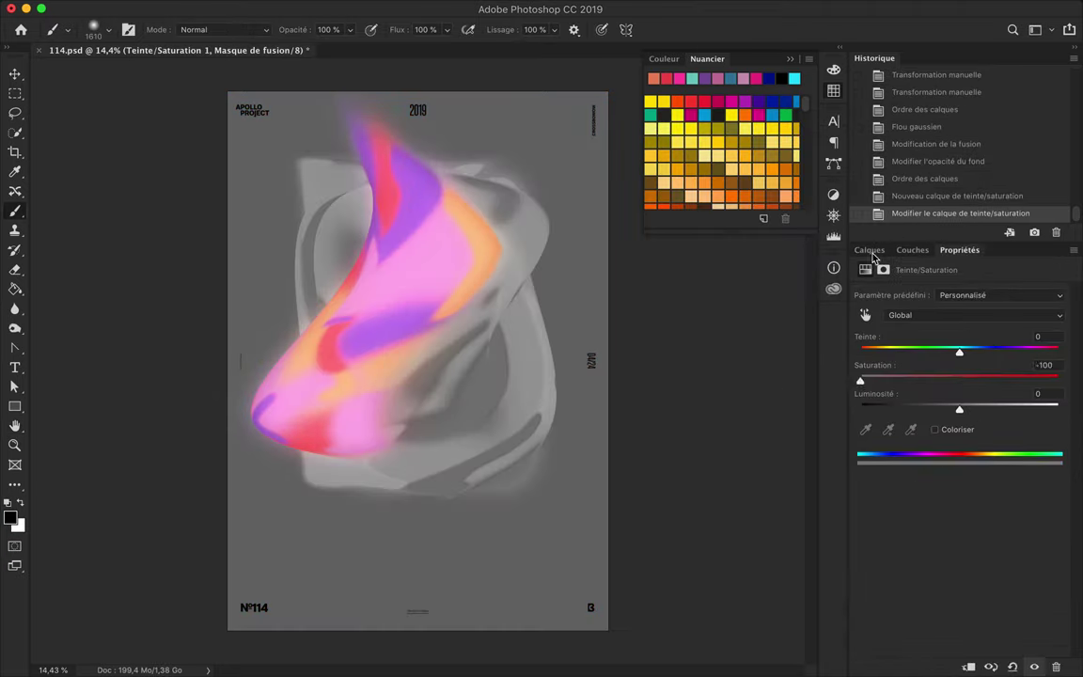
# Clip the Hue/Saturation adjustment and add a darkening Levels adjustment, Niveaux 1.
pyautogui.hotkey('alt', 'ctrl', 'g')
pyautogui.press('v')
pyautogui.moveTo(384, 275); pyautogui.dragTo(408, 276)
pyautogui.click(998, 666)
pyautogui.click(941, 440)
pyautogui.moveTo(861, 431); pyautogui.dragTo(926, 432)
pyautogui.click(870, 249)
# Gaussian Blur Calque 8 copie 6 to 185.4 px, blend it Incrustation, and delete unneeded layers.
pyautogui.click(929, 485)
pyautogui.hotkey('ctrl', 'alt', 'f')
pyautogui.click(862, 151)
pyautogui.click(908, 290)
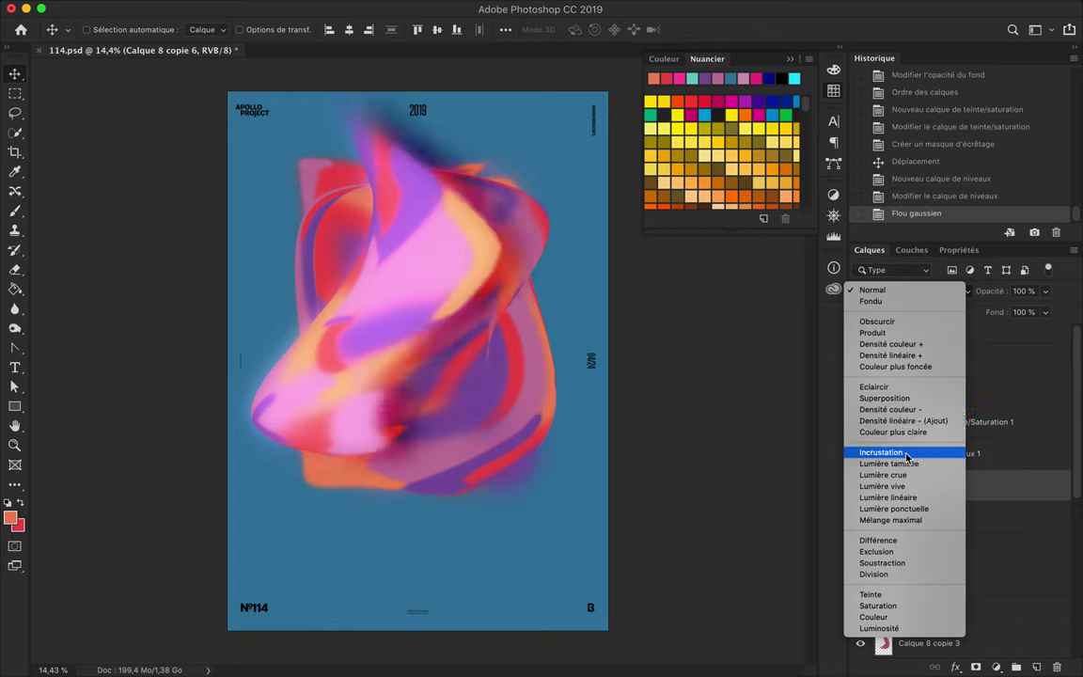
pyautogui.click(902, 452)
pyautogui.press('BackSpace')
pyautogui.press('BackSpace')
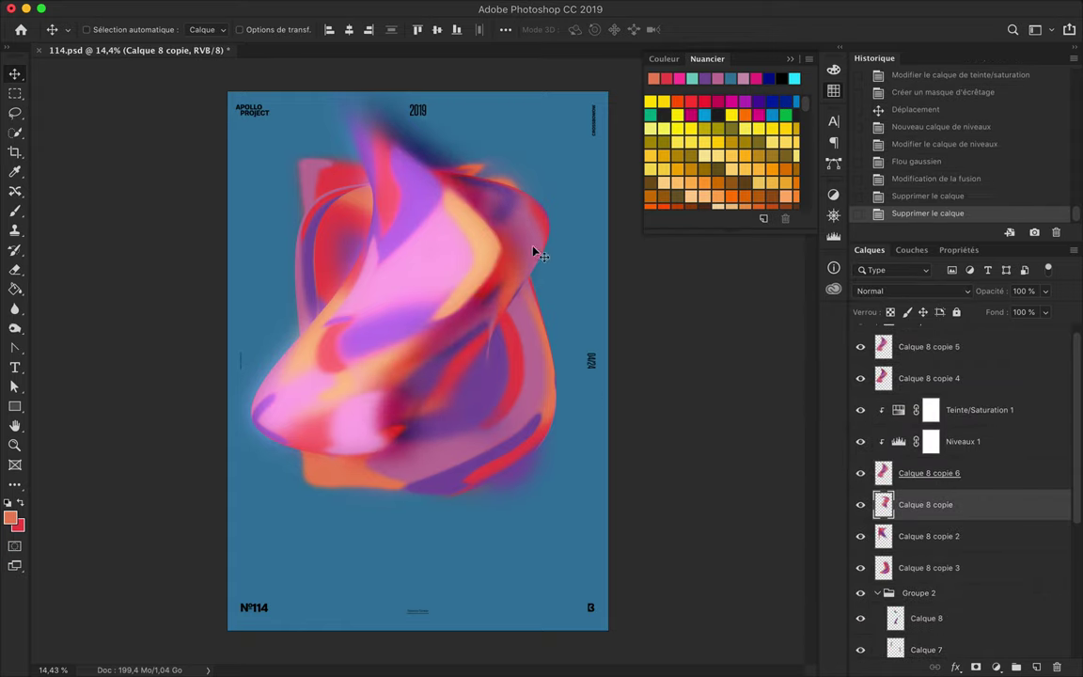
# Rotate Calque 8 copie by 32° and shift it slightly.
pyautogui.hotkey('ctrl', 't')
pyautogui.moveTo(534, 251)
pyautogui.mouseDown()
pyautogui.moveTo(339, 427)
pyautogui.moveTo(535, 324)
pyautogui.mouseUp()
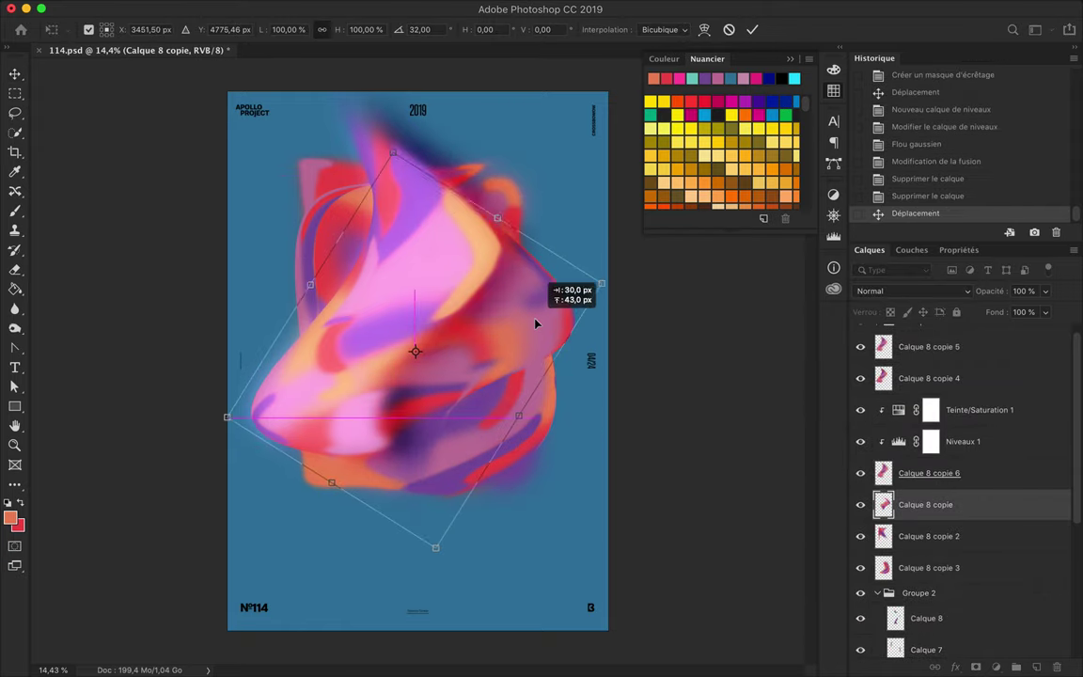
pyautogui.press('Return')
pyautogui.write('Front Shape')
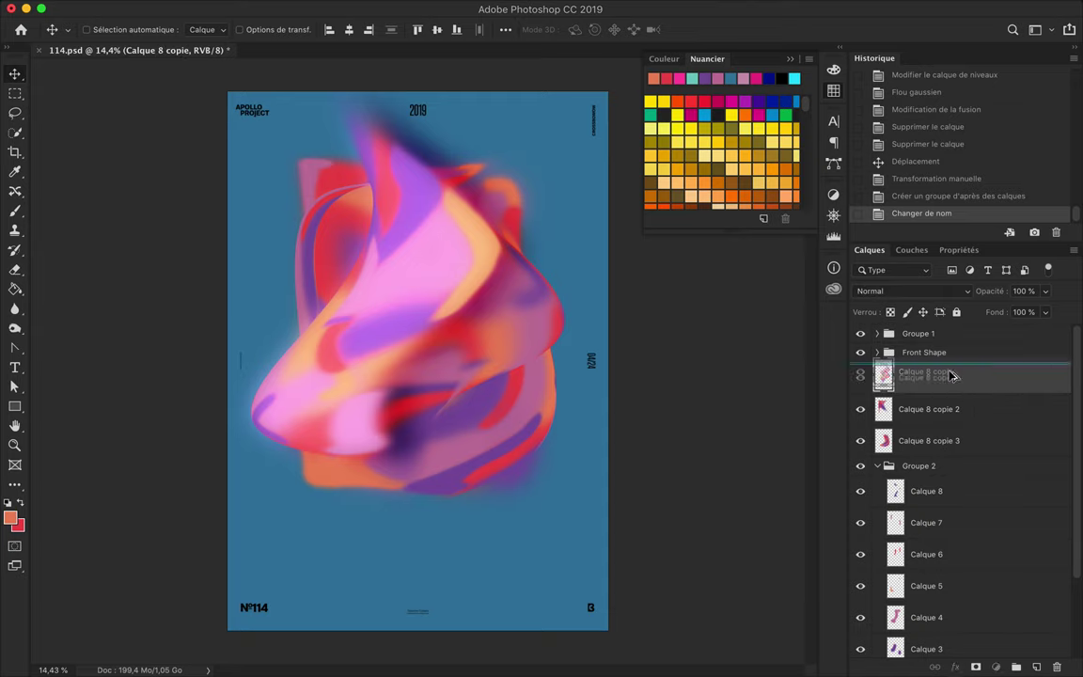
# Duplicate the shape layer, blur the copy, and blend it as Densité couleur - at 49% fill.
pyautogui.moveTo(950, 375); pyautogui.dragTo(949, 371)
pyautogui.click(426, 9)
pyautogui.click(689, 297)
pyautogui.click(881, 149)
pyautogui.click(910, 291)
pyautogui.click(913, 352)
pyautogui.moveTo(1043, 313); pyautogui.dragTo(1012, 337)
# Make another copy and clip Hue/Saturation and Levels adjustments to Calque 8 copie 8.
pyautogui.moveTo(966, 418); pyautogui.dragTo(966, 420)
pyautogui.hotkey('ctrl', 't')
pyautogui.click(912, 291)
pyautogui.click(875, 368)
pyautogui.click(996, 667)
pyautogui.hotkey('ctrl', 'alt', 'g')
pyautogui.click(996, 666)
pyautogui.click(846, 404)
pyautogui.hotkey('ctrl', 'alt', 'g')
# Gaussian-blur Calque 8 copie 8 and tilt it slightly.
pyautogui.click(929, 504)
pyautogui.click(426, 9)
pyautogui.click(455, 26)
pyautogui.hotkey('ctrl', 't')
pyautogui.moveTo(496, 399); pyautogui.dragTo(573, 334)
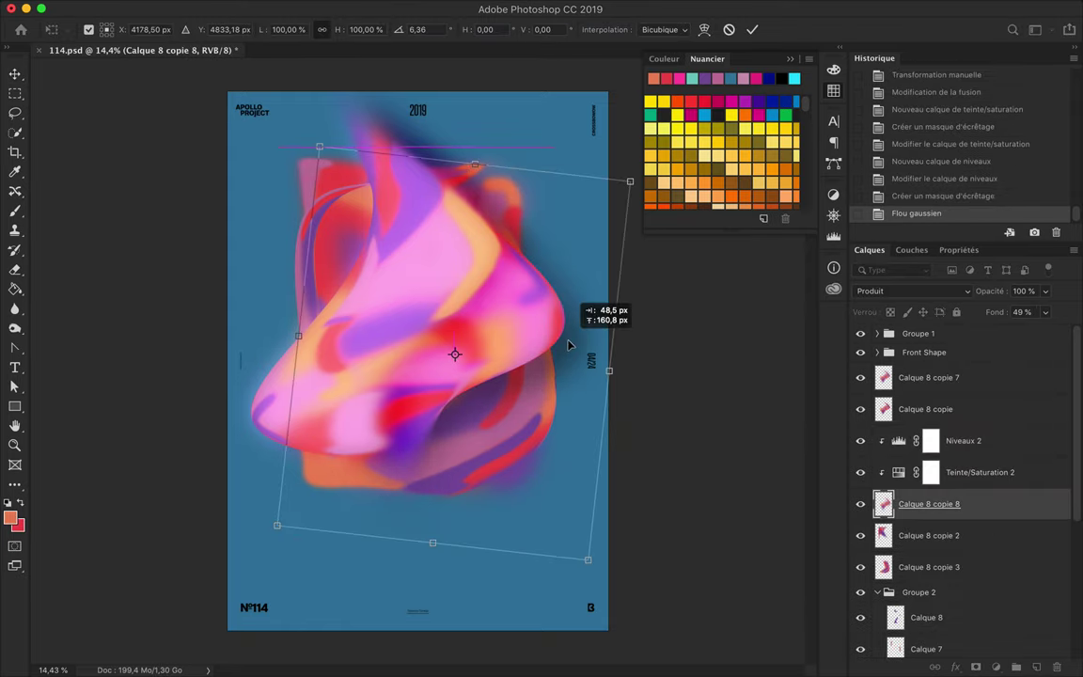
# Group the second shape's layers and name the group 'Second Shape'.
pyautogui.press('Return')
pyautogui.hotkey('alt', 'shift', 'b')
pyautogui.hotkey('ctrl', 'g')
pyautogui.write('Second Shape')
pyautogui.hotkey('ctrl', 't')
# Move Calque 8 copie 2 down ~200 px, then blur a copy at Densité linéaire (Ajout), 24% fill.
pyautogui.moveTo(471, 314); pyautogui.dragTo(414, 325)
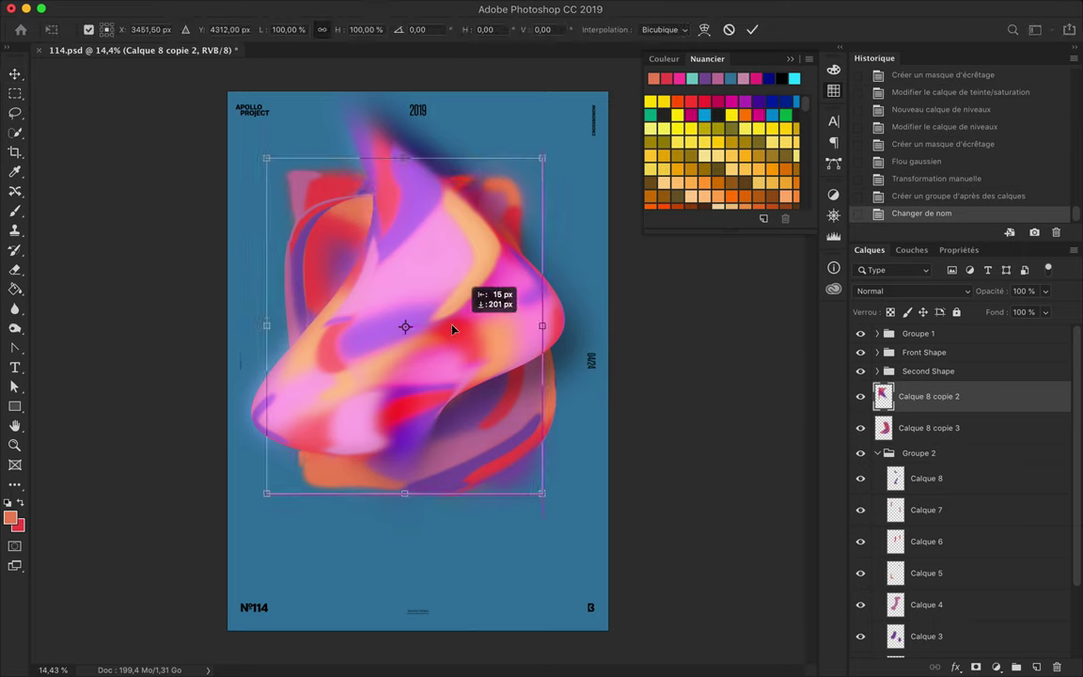
pyautogui.press('Return')
pyautogui.hotkey('ctrl', ']')
pyautogui.hotkey('ctrl', 'f')
pyautogui.click(912, 291)
pyautogui.click(884, 415)
pyautogui.click(1045, 312)
pyautogui.moveTo(1048, 329); pyautogui.dragTo(996, 335)
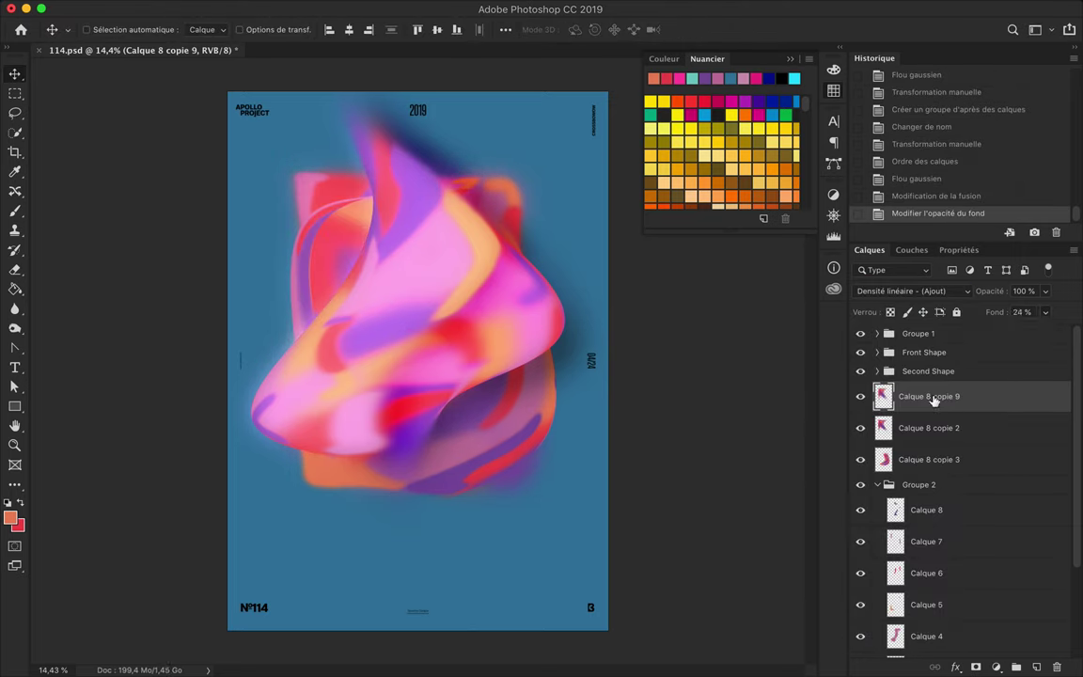
# Duplicate Calque 8 copie 2 again, place it below the original, and reblur it.
pyautogui.hotkey('ctrl', 'j')
pyautogui.hotkey('ctrl', '[')
pyautogui.hotkey('ctrl', 'f')
# Shift the blurred copy into place and clip Hue/Saturation 3 and Levels 3 to it.
pyautogui.moveTo(331, 253); pyautogui.dragTo(334, 256)
pyautogui.click(996, 666)
pyautogui.click(960, 500)
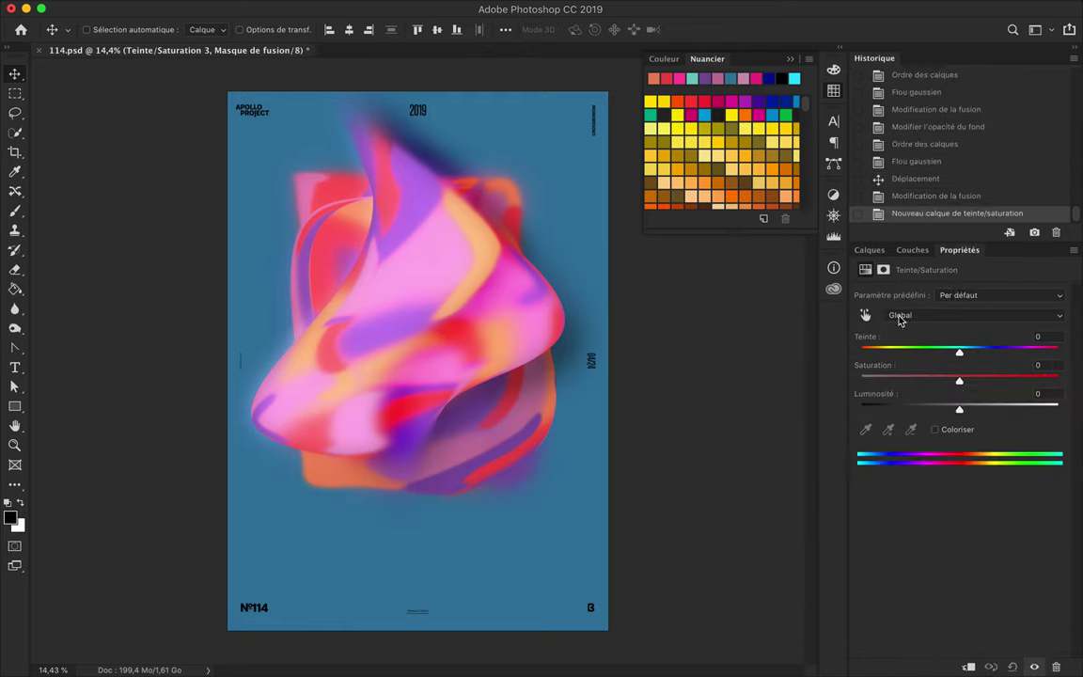
pyautogui.hotkey('ctrl', 'alt', 'g')
pyautogui.click(996, 667)
pyautogui.click(940, 440)
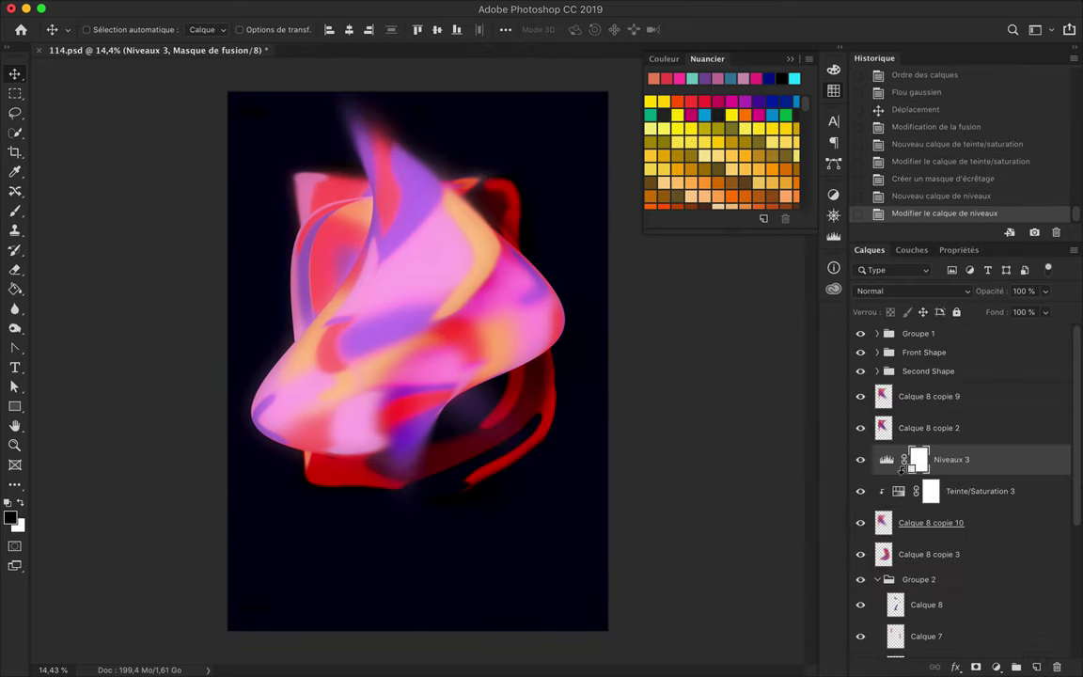
pyautogui.hotkey('ctrl', 'alt', 'g')
pyautogui.moveTo(295, 206); pyautogui.dragTo(299, 210)
pyautogui.hotkey('ctrl', 'z')
# Set Calque 8 copie 2 to Incrustation and lower Calque 8 copie 10's fill to 24%.
pyautogui.click(912, 290)
pyautogui.click(893, 157)
pyautogui.moveTo(414, 160); pyautogui.dragTo(425, 150)
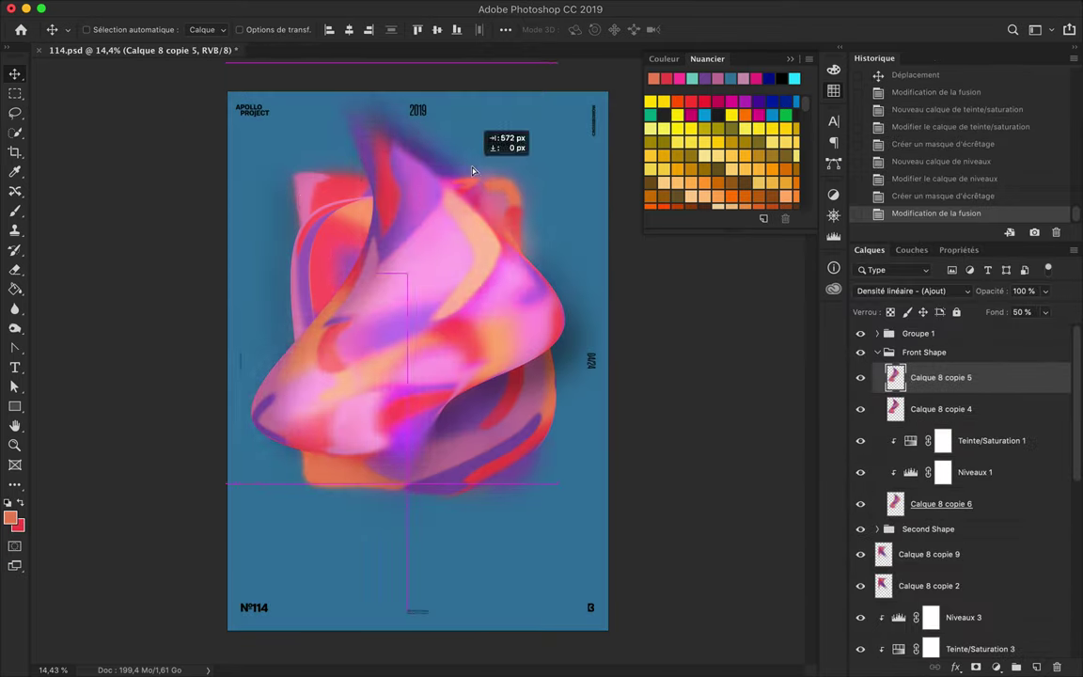
pyautogui.hotkey('ctrl', 'z')
pyautogui.click(936, 525)
pyautogui.click(912, 290)
pyautogui.click(907, 404)
pyautogui.scroll(-2, 959, 517)
pyautogui.click(930, 519)
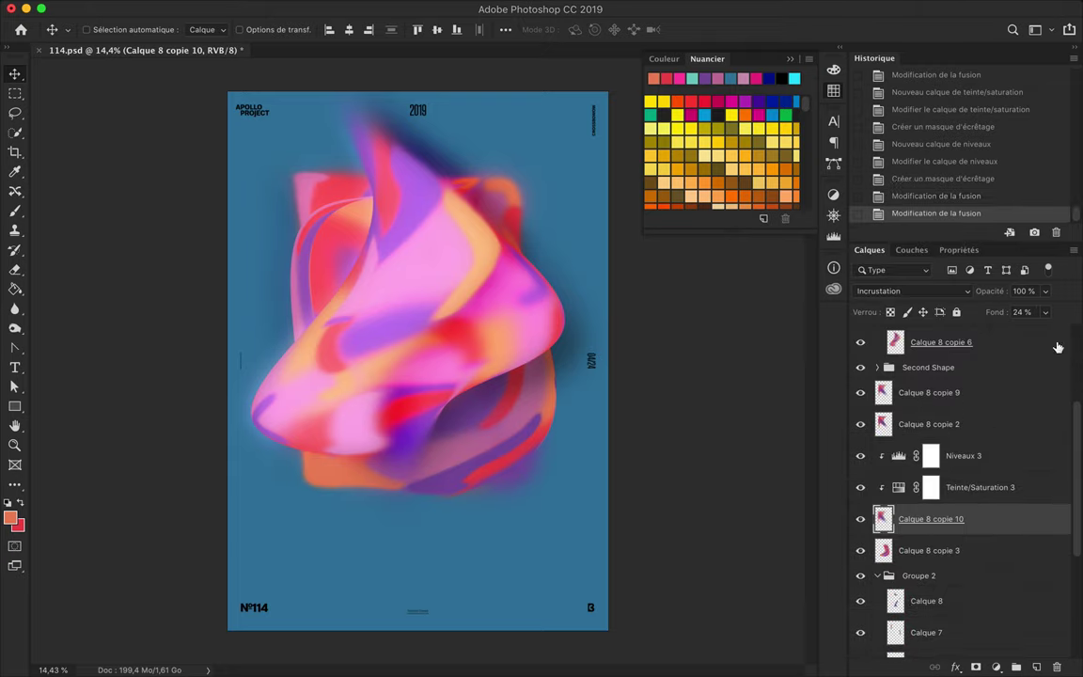
pyautogui.click(1044, 312)
# Adjust Calque 8 copie 10's blend mode and fill, then select Calque 8 copie 5.
pyautogui.click(912, 290)
pyautogui.click(818, 395)
pyautogui.hotkey('shift', '5')
pyautogui.moveTo(507, 376); pyautogui.dragTo(495, 363)
pyautogui.keyDown('ctrl'); pyautogui.click(495, 363); pyautogui.keyUp('ctrl')
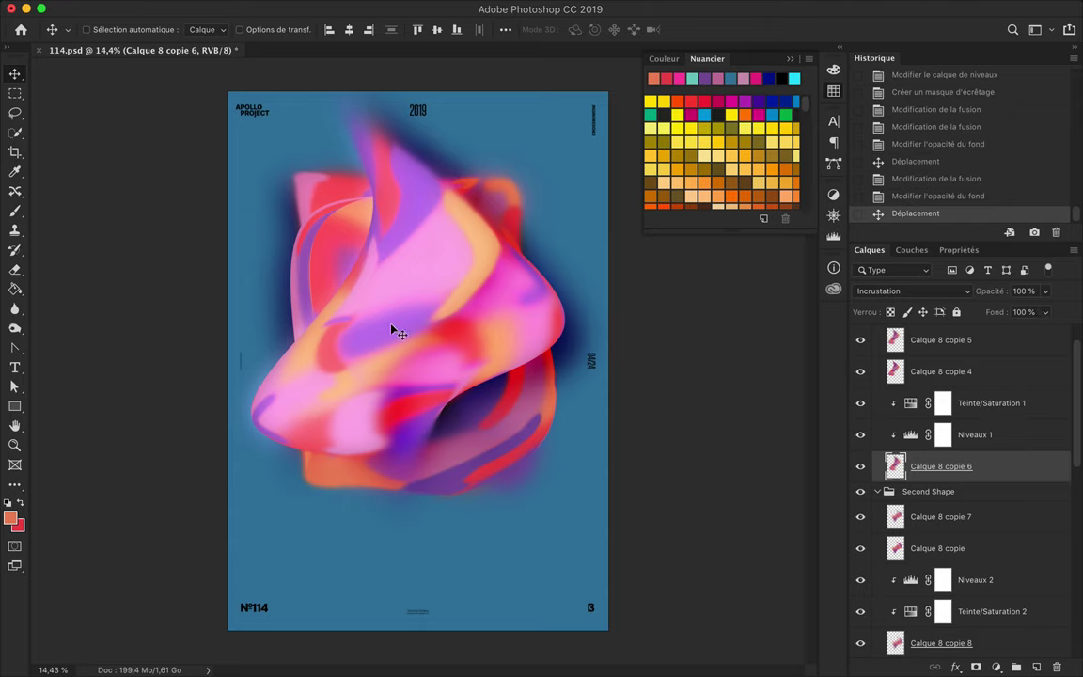
pyautogui.moveTo(352, 290); pyautogui.dragTo(282, 235)
pyautogui.hotkey('ctrl', 'z')
# Group the third shape's layers and name the group 'Third Form'.
pyautogui.click(903, 561)
pyautogui.keyDown('shift'); pyautogui.click(931, 435); pyautogui.keyUp('shift')
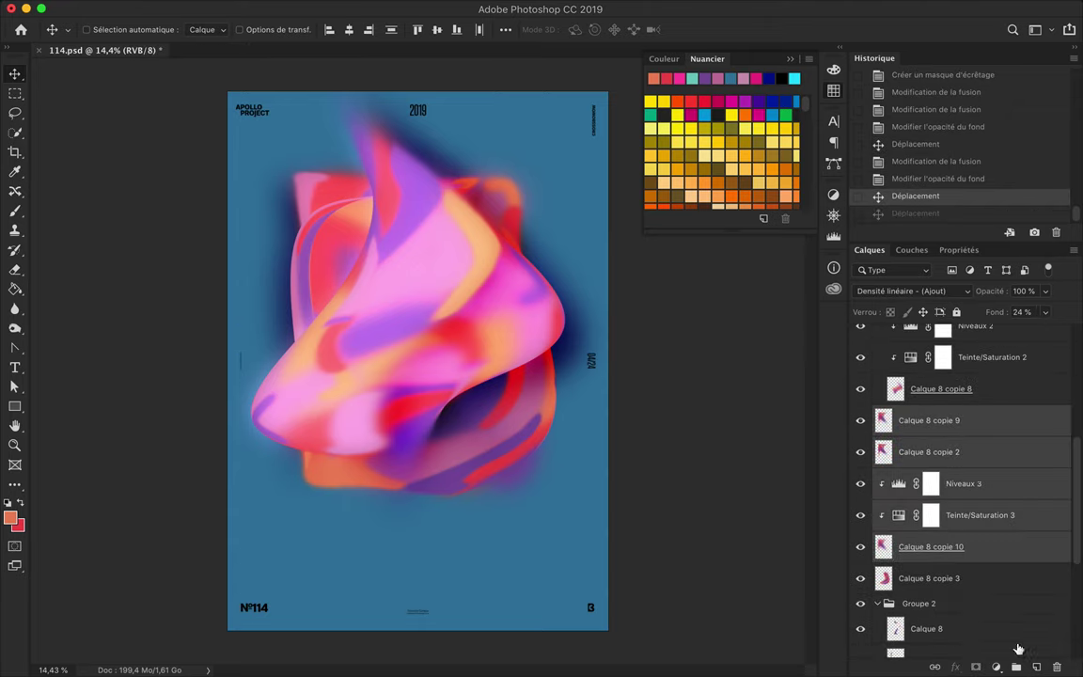
pyautogui.hotkey('ctrl', 'g')
pyautogui.write('Third Form')
pyautogui.press('Return')
# Duplicate and reblur the layer, blending the copy as Densité couleur - at 28% fill.
pyautogui.hotkey('ctrl', 'f')
pyautogui.click(912, 290)
pyautogui.click(894, 411)
pyautogui.moveTo(1045, 311); pyautogui.dragTo(997, 334)
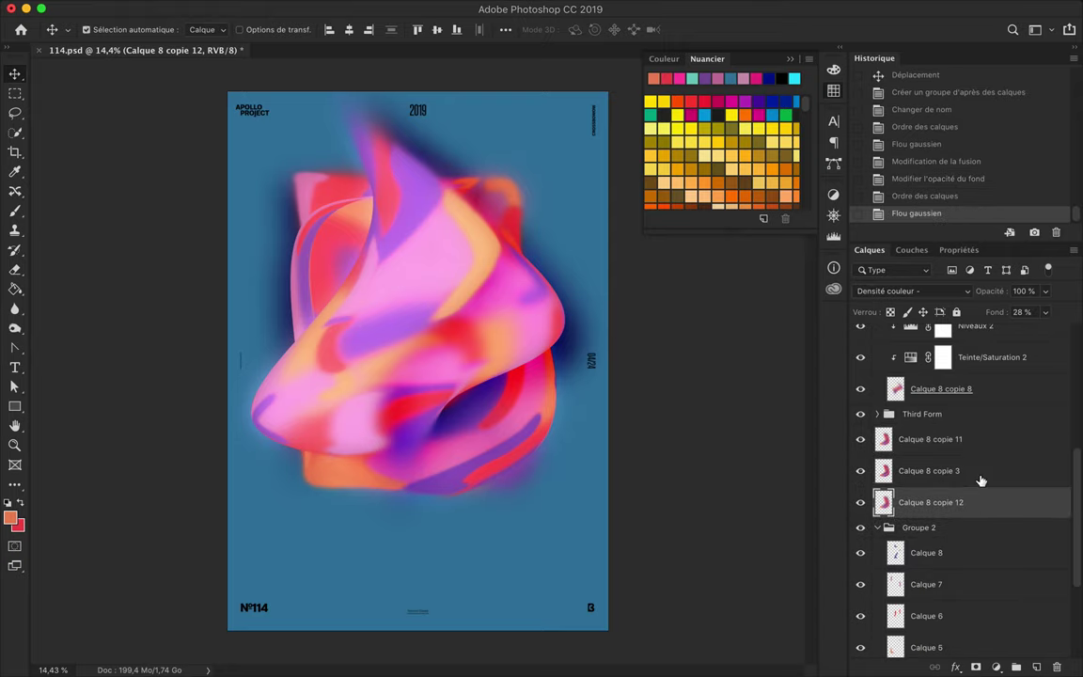
# Add Hue/Saturation 4 and Levels 4 adjustments clipped to Calque 8 copie 12.
pyautogui.click(997, 667)
pyautogui.click(846, 476)
pyautogui.click(996, 667)
pyautogui.click(919, 437)
pyautogui.keyDown('super'); pyautogui.click(577, 500); pyautogui.keyUp('super')
pyautogui.scroll(-2, 859, 551)
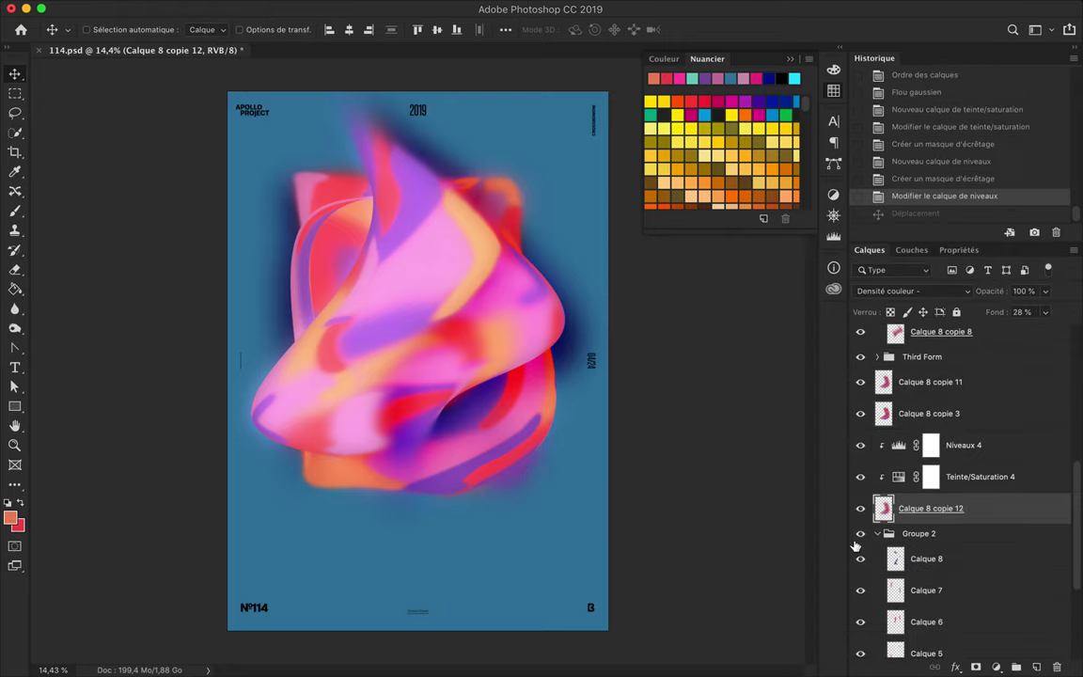
# Set Calque 8 copie 12 to Incrustation at 100% fill and move it down the stack.
pyautogui.click(940, 291)
pyautogui.click(902, 331)
pyautogui.hotkey('shift', '0')
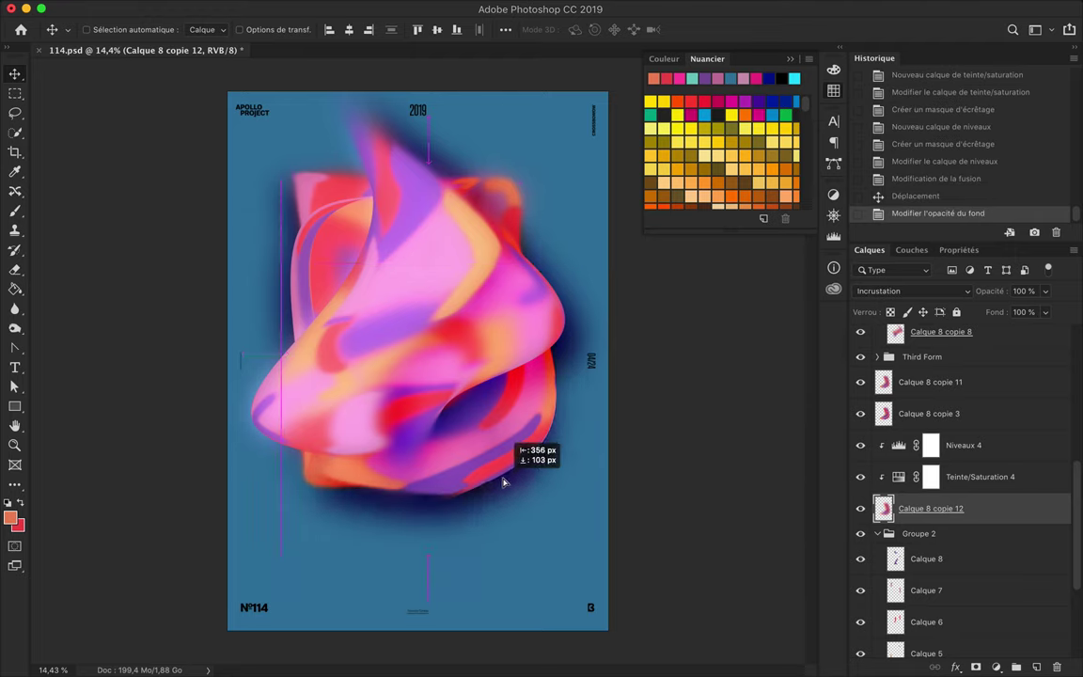
pyautogui.hotkey('ctrl', ']')
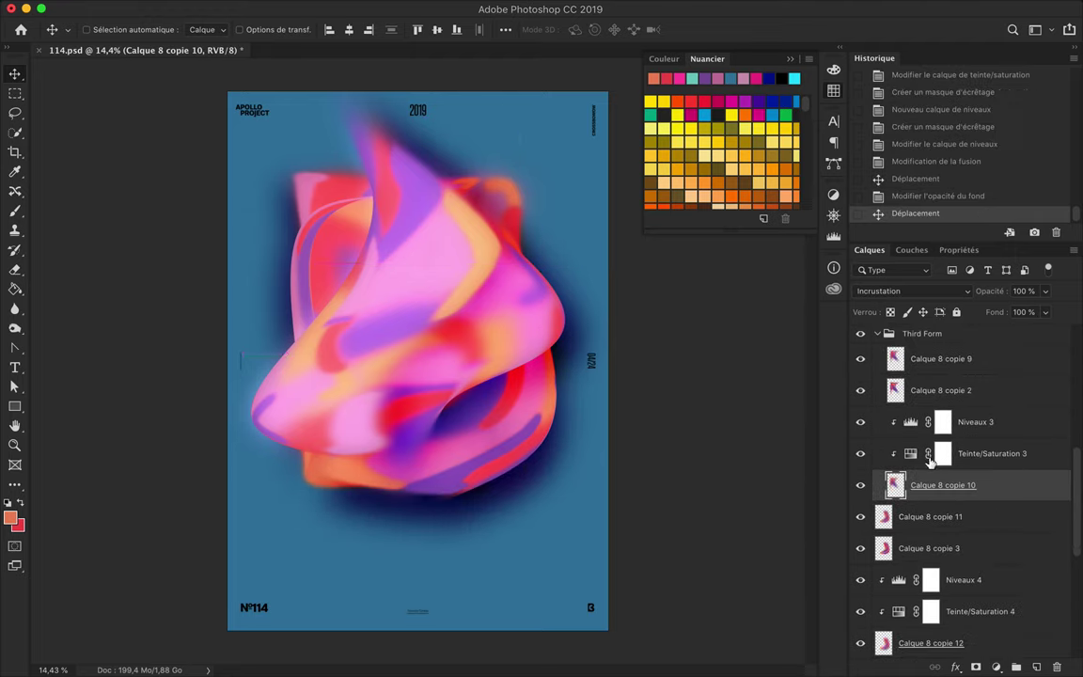
pyautogui.click(943, 500)
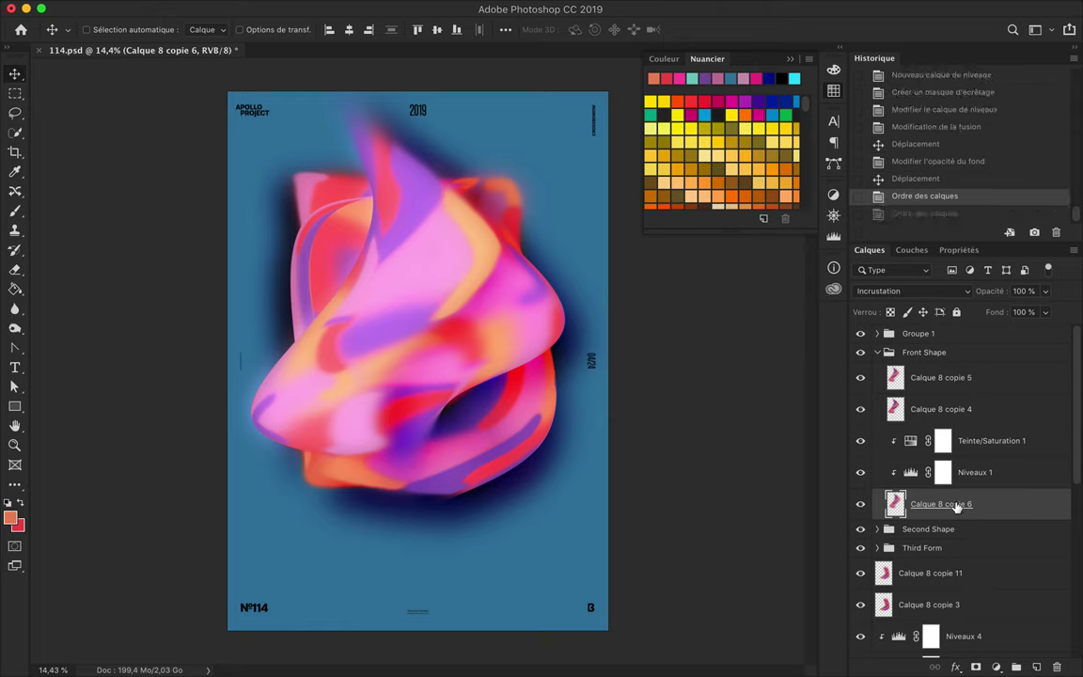
# Duplicate Calque 8 copie 6 within Front Shape and change the copy's blend mode.
pyautogui.moveTo(431, 213); pyautogui.dragTo(458, 343)
pyautogui.click(912, 291)
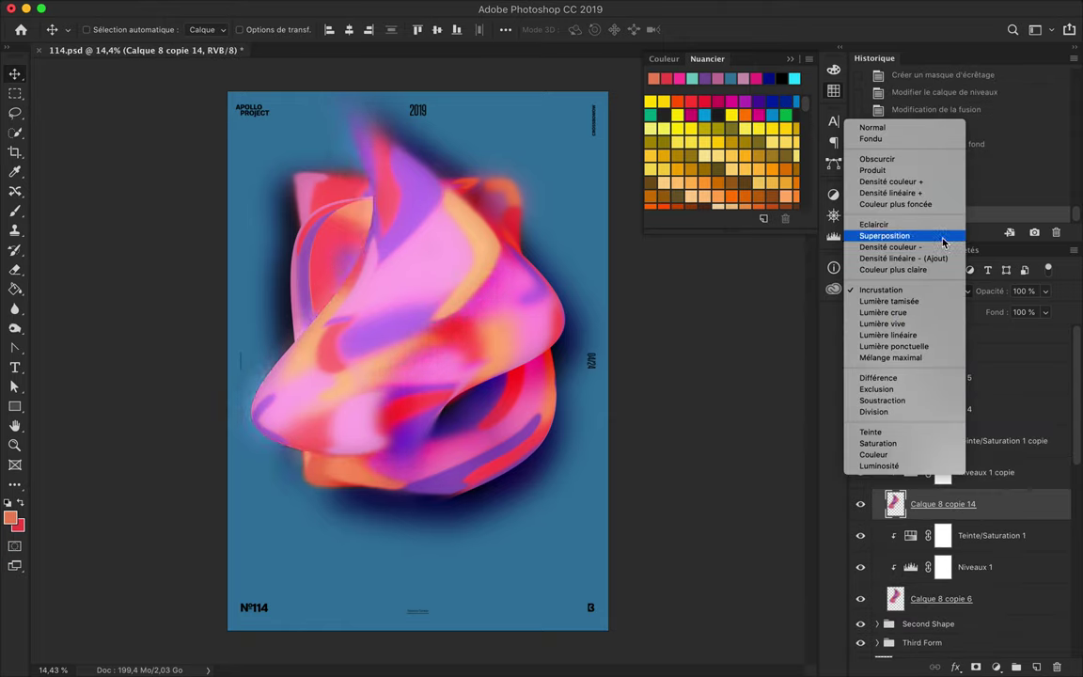
pyautogui.click(907, 169)
# Reposition Calque 8 copie 15 and Calque 8 copie 13 with its adjustments in the layer stack.
pyautogui.moveTo(977, 520); pyautogui.dragTo(979, 477)
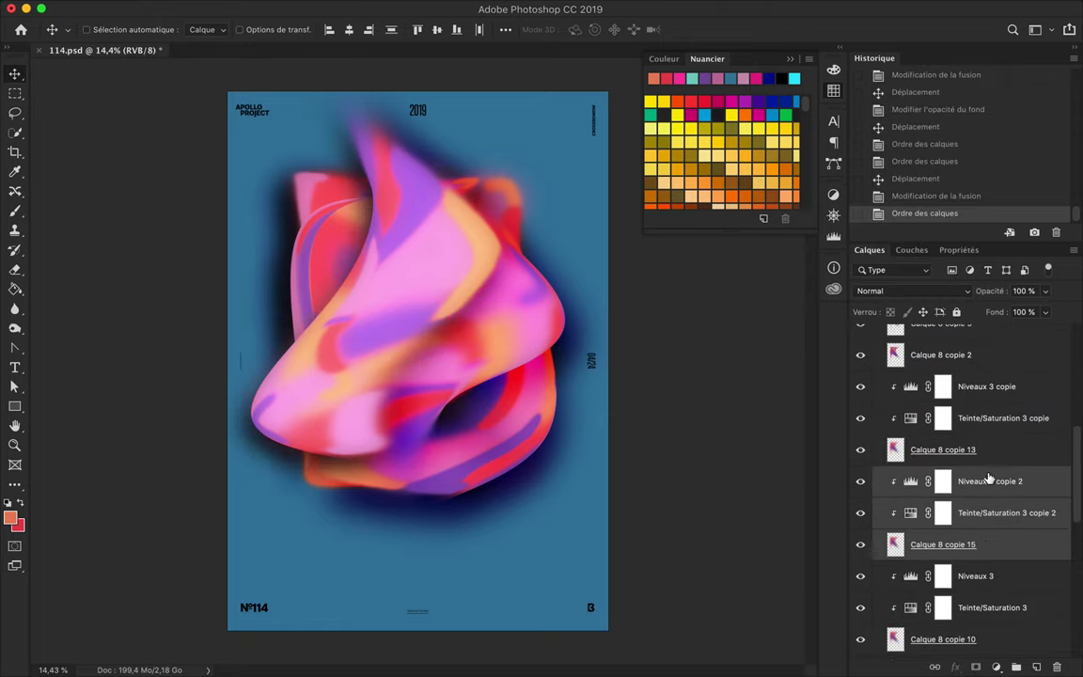
pyautogui.moveTo(451, 310); pyautogui.dragTo(413, 282)
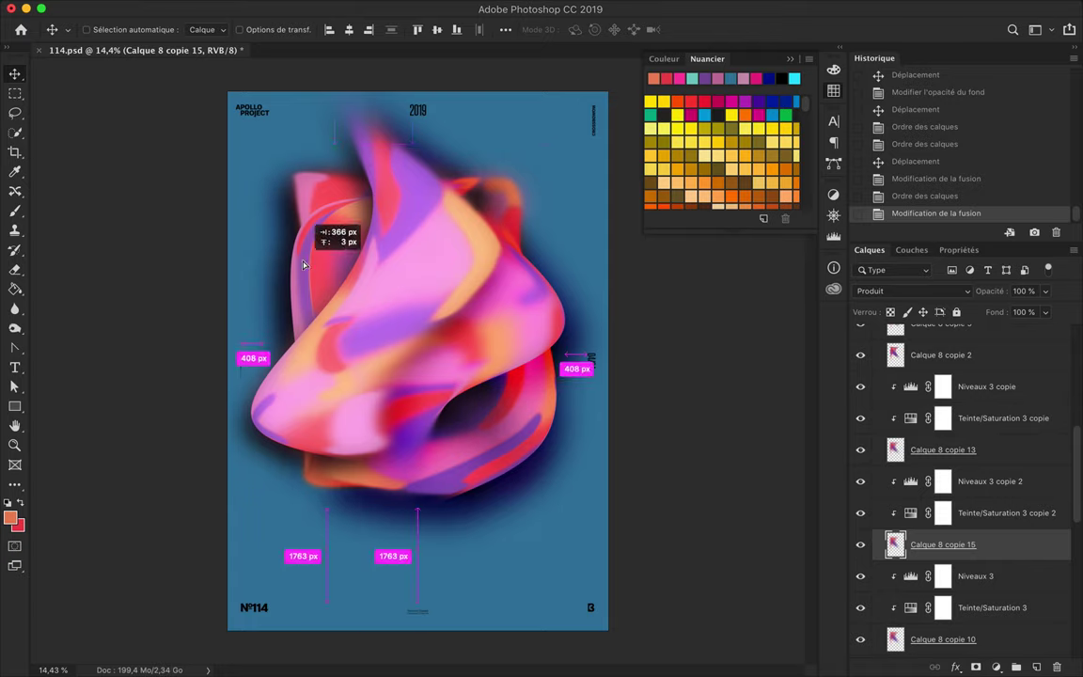
pyautogui.hotkey('ctrl', 'z')
pyautogui.click(1007, 477)
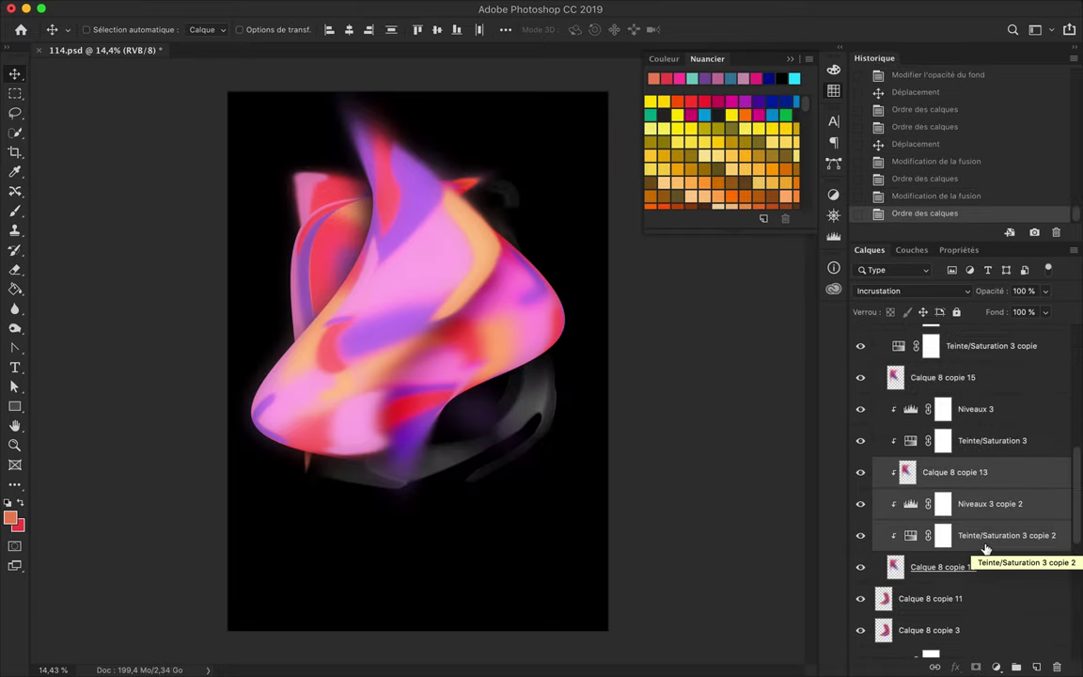
pyautogui.moveTo(1007, 478); pyautogui.dragTo(979, 588)
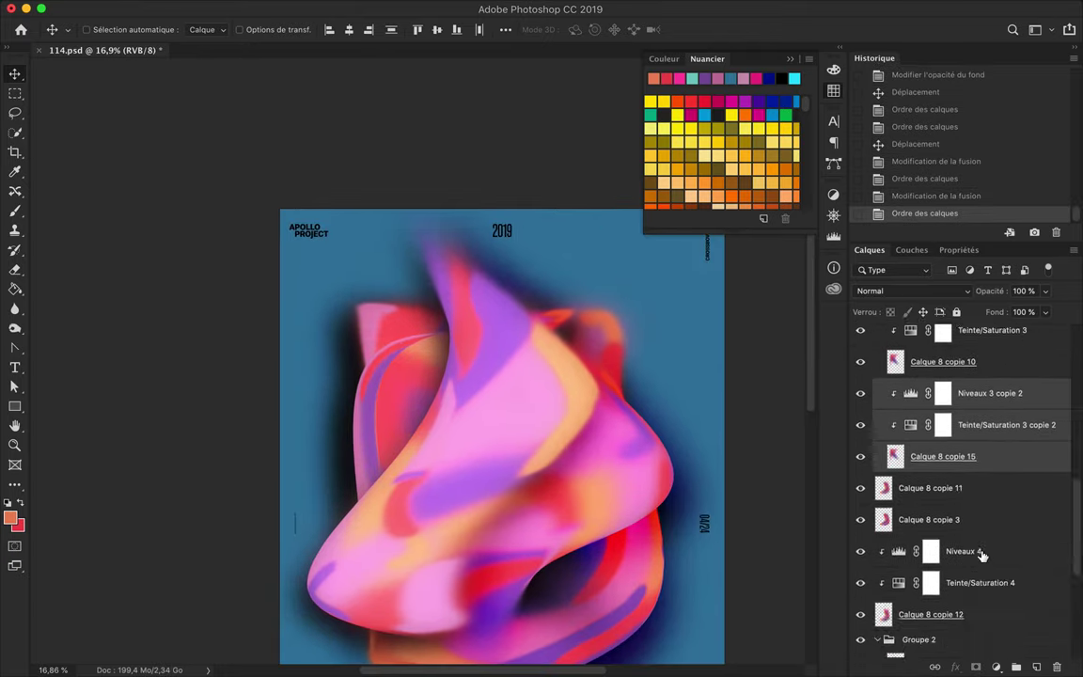
# Delete the unwanted duplicate shape layers, including Calque 8 copie 15 and its adjustments.
pyautogui.moveTo(979, 556); pyautogui.dragTo(962, 394)
pyautogui.hotkey('ctrl', 'z')
pyautogui.moveTo(566, 421)
pyautogui.mouseDown()
pyautogui.moveTo(273, 424)
pyautogui.moveTo(406, 403)
pyautogui.mouseUp()
pyautogui.press('Delete')
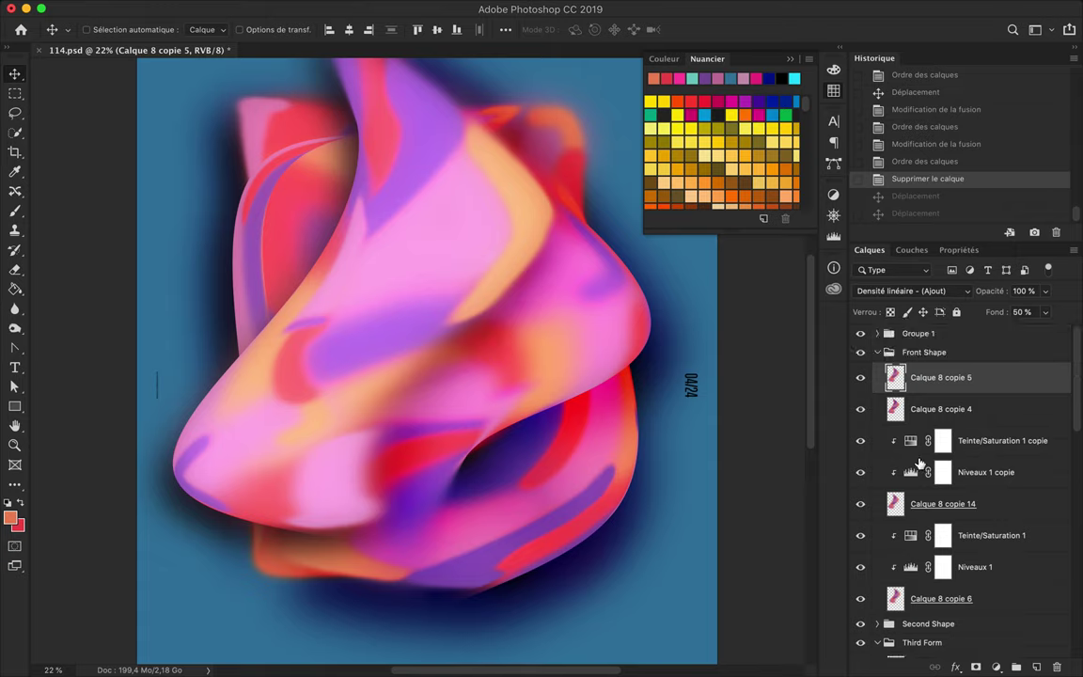
# Add a new layer clipped to the front shape and paint a white brush stroke on it.
pyautogui.hotkey('ctrl', 'shift', 'alt', 'n')
pyautogui.hotkey('ctrl', 'alt', 'g')
pyautogui.press('b')
pyautogui.moveTo(376, 160); pyautogui.dragTo(268, 357)
# Blend the white paint layer as Densité linéaire - (Ajout) at 17% fill.
pyautogui.click(911, 290)
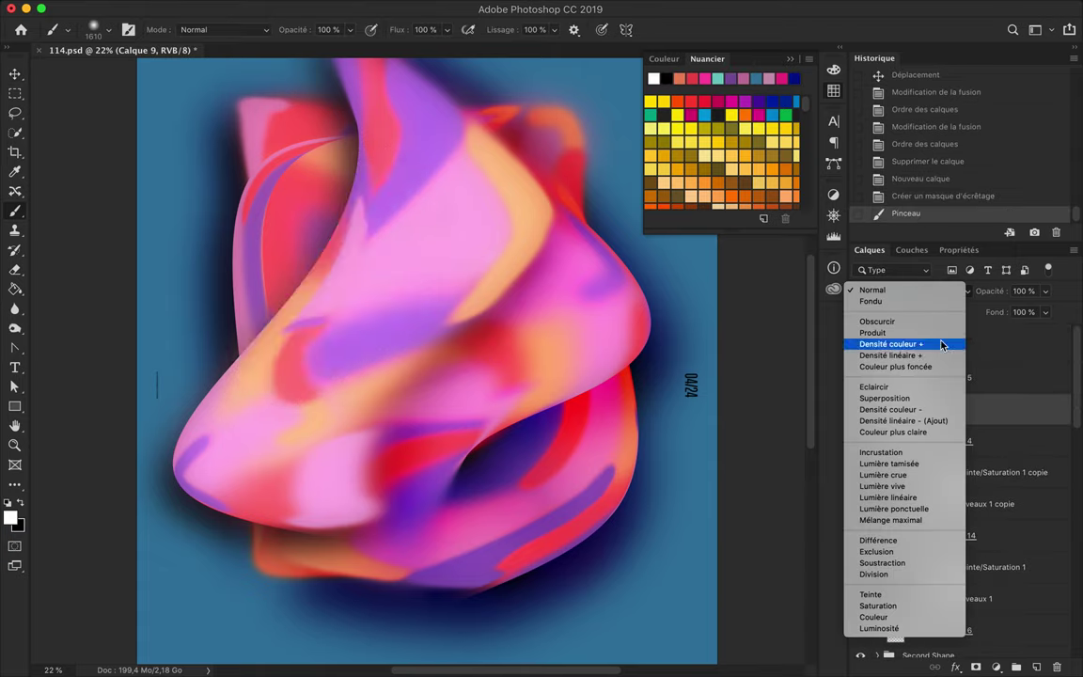
pyautogui.click(903, 420)
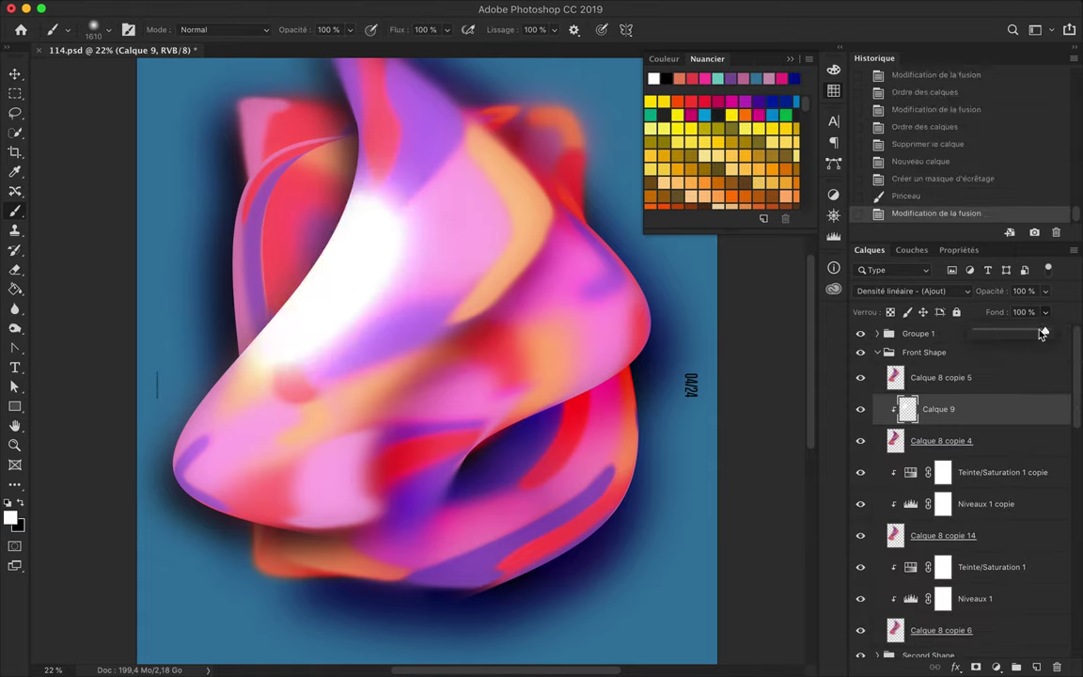
pyautogui.click(1044, 311)
pyautogui.moveTo(1060, 329); pyautogui.dragTo(1004, 329)
# Enlarge the brush to about 1301 px and paint a soft white highlight on the shape.
pyautogui.click(107, 30)
pyautogui.press('Escape')
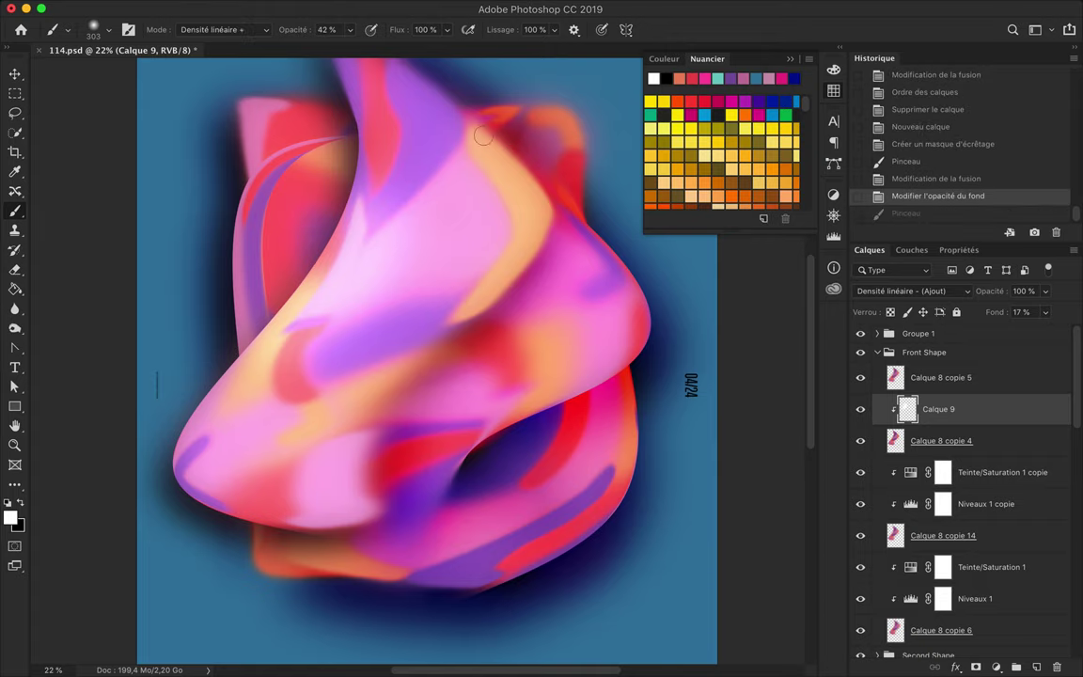
pyautogui.hotkey('ctrl', 'z')
pyautogui.click(107, 29)
pyautogui.moveTo(56, 67); pyautogui.dragTo(160, 68)
pyautogui.press('Escape')
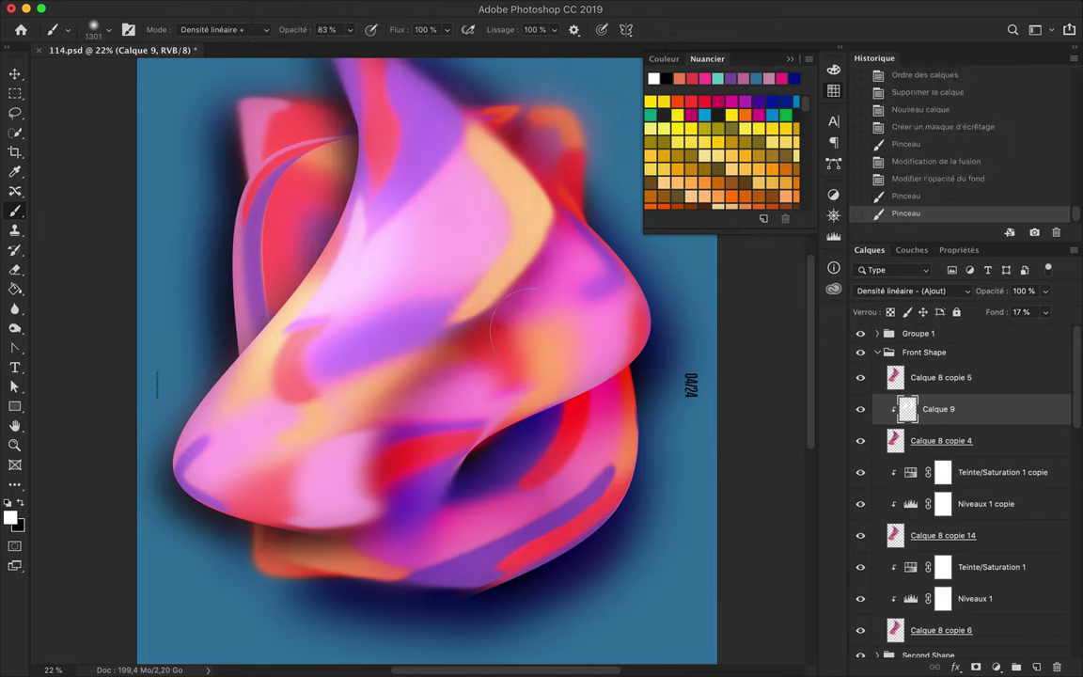
pyautogui.scroll(3, 241, 440)
pyautogui.moveTo(484, 314); pyautogui.dragTo(442, 366)
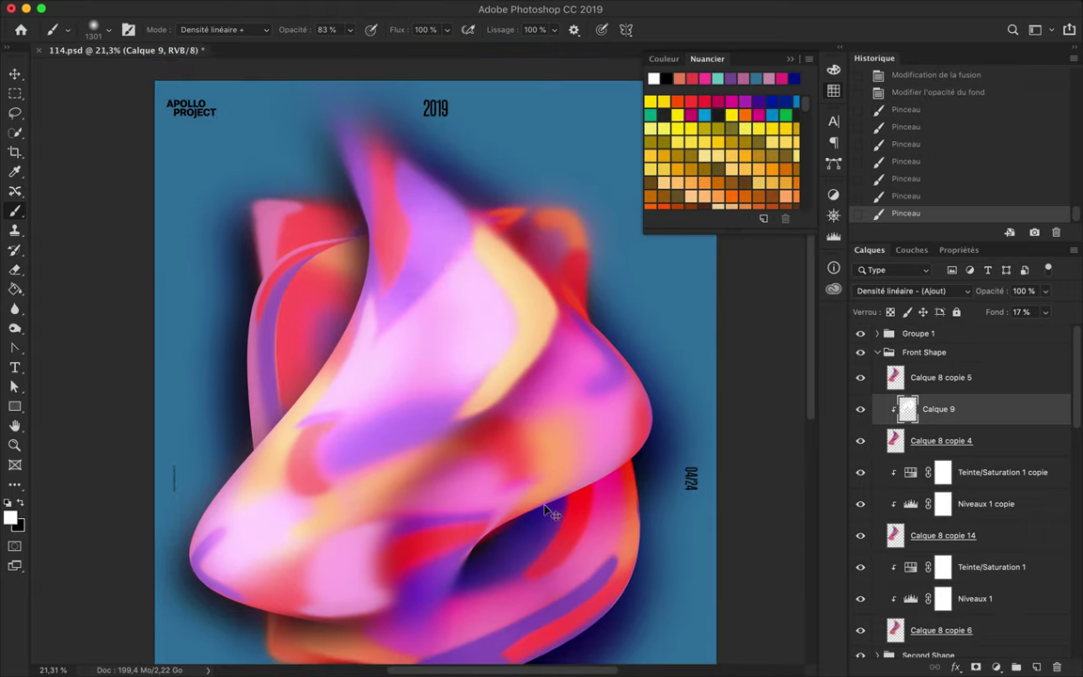
# Shrink the brush to about 330 px, set opacity to 42%, and undo unwanted highlight strokes.
pyautogui.click(107, 29)
pyautogui.moveTo(160, 68); pyautogui.dragTo(70, 68)
pyautogui.press('Escape')
pyautogui.moveTo(467, 378); pyautogui.dragTo(452, 239)
pyautogui.hotkey('ctrl', 'z')
pyautogui.hotkey('ctrl', 'z')
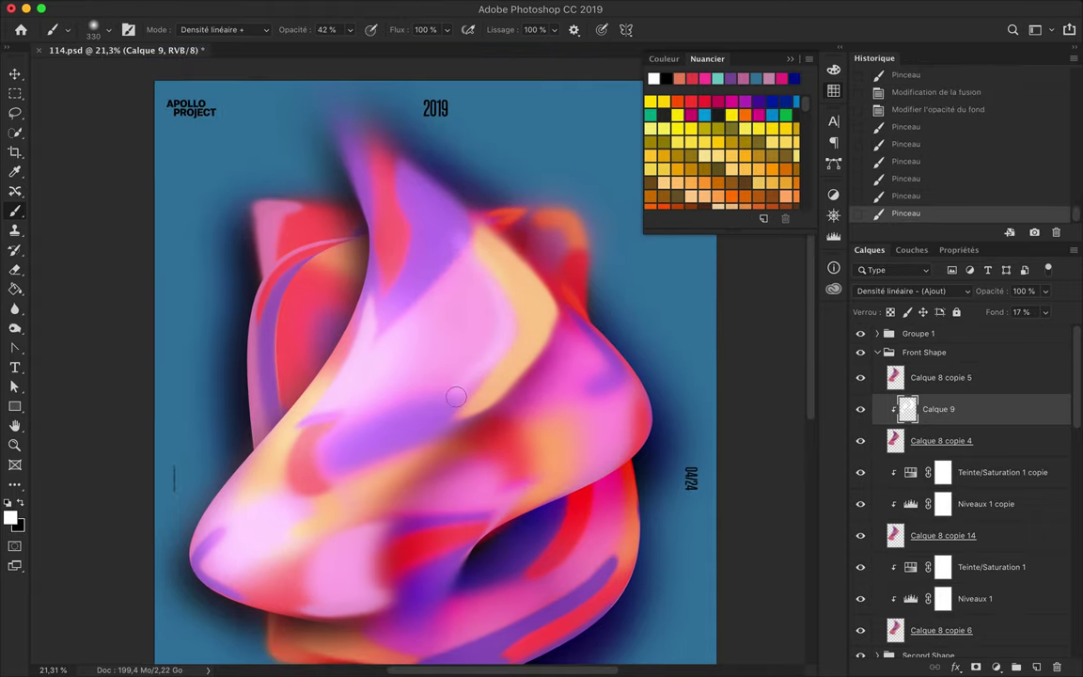
pyautogui.press('4')
pyautogui.press('2')
# Try different soft brush presets and paint a soft highlight across the shape.
pyautogui.click(108, 29)
pyautogui.scroll(-5, 132, 235)
pyautogui.click(141, 246)
pyautogui.moveTo(445, 237); pyautogui.dragTo(437, 350)
pyautogui.hotkey('ctrl', 'z')
pyautogui.click(107, 30)
pyautogui.scroll(-5, 156, 278)
pyautogui.doubleClick(141, 282)
pyautogui.moveTo(488, 311); pyautogui.dragTo(525, 353)
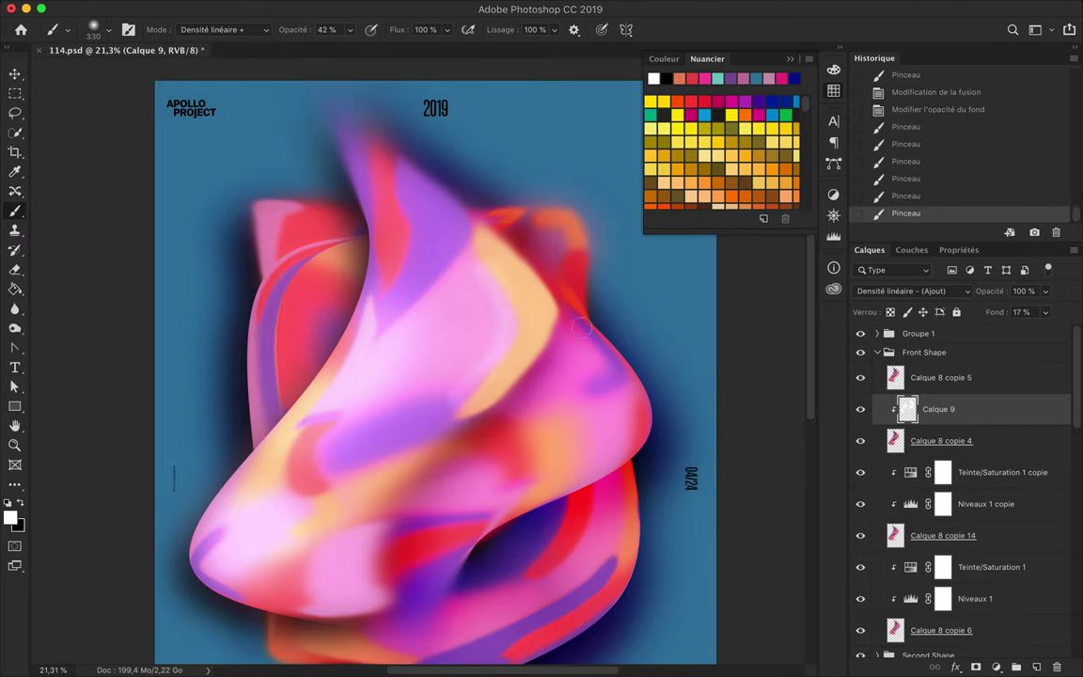
pyautogui.scroll(-1, 562, 324)
pyautogui.press('v')
pyautogui.click(1037, 668)
pyautogui.press('x')
pyautogui.click(357, 448)
pyautogui.click(425, 9)
pyautogui.click(722, 259)
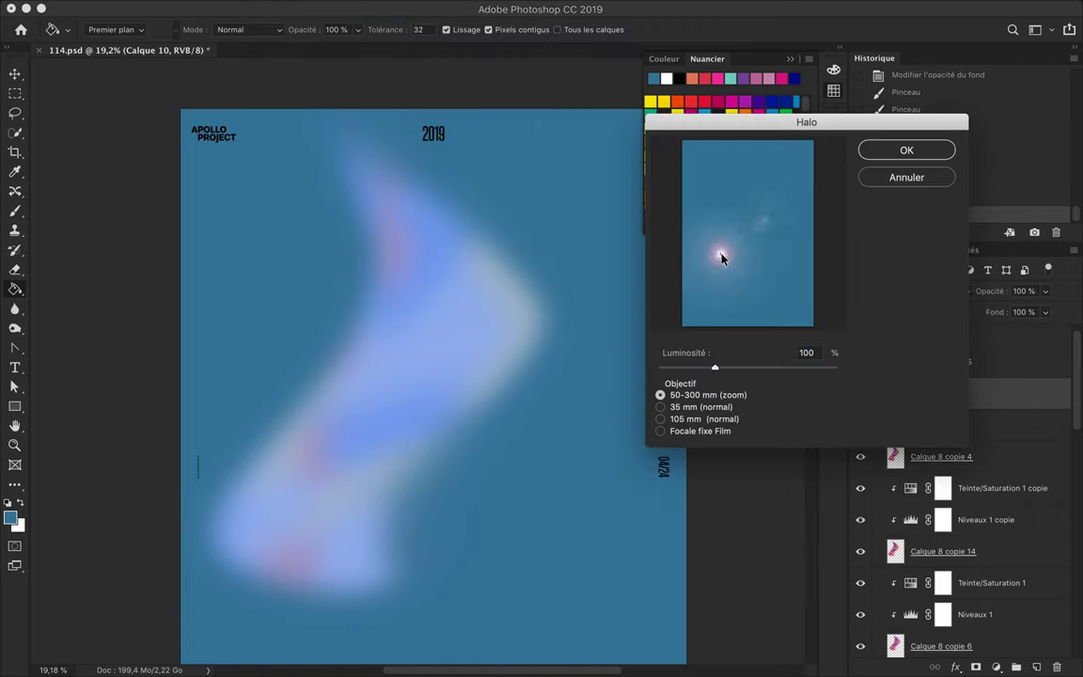
pyautogui.click(886, 151)
pyautogui.hotkey('ctrl', '[')
pyautogui.click(879, 290)
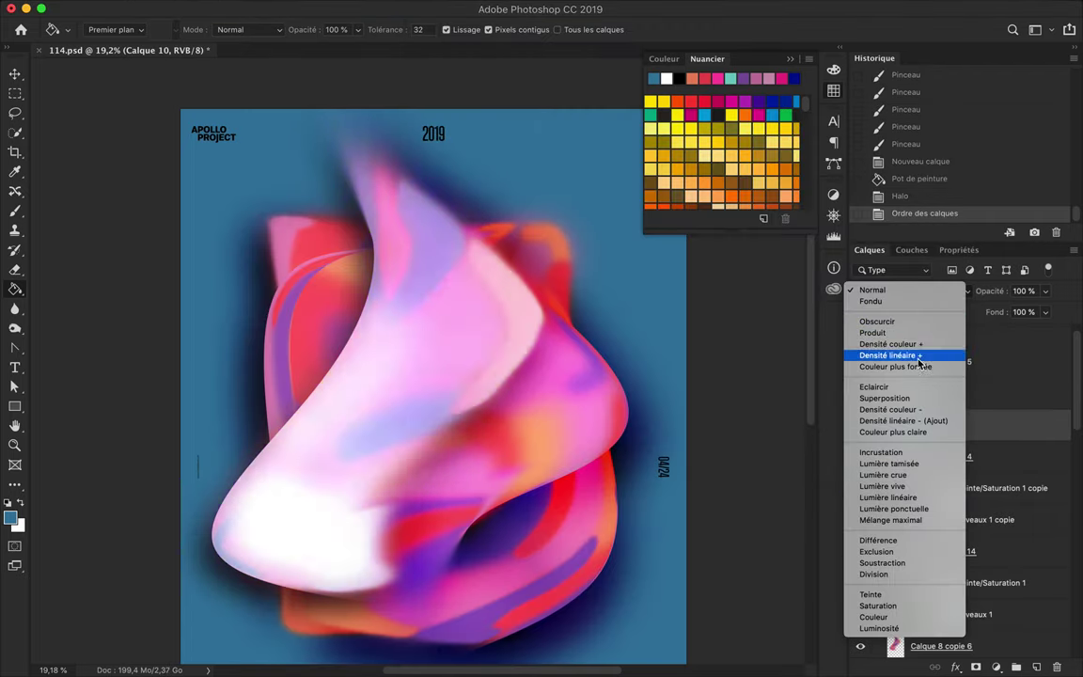
pyautogui.click(890, 409)
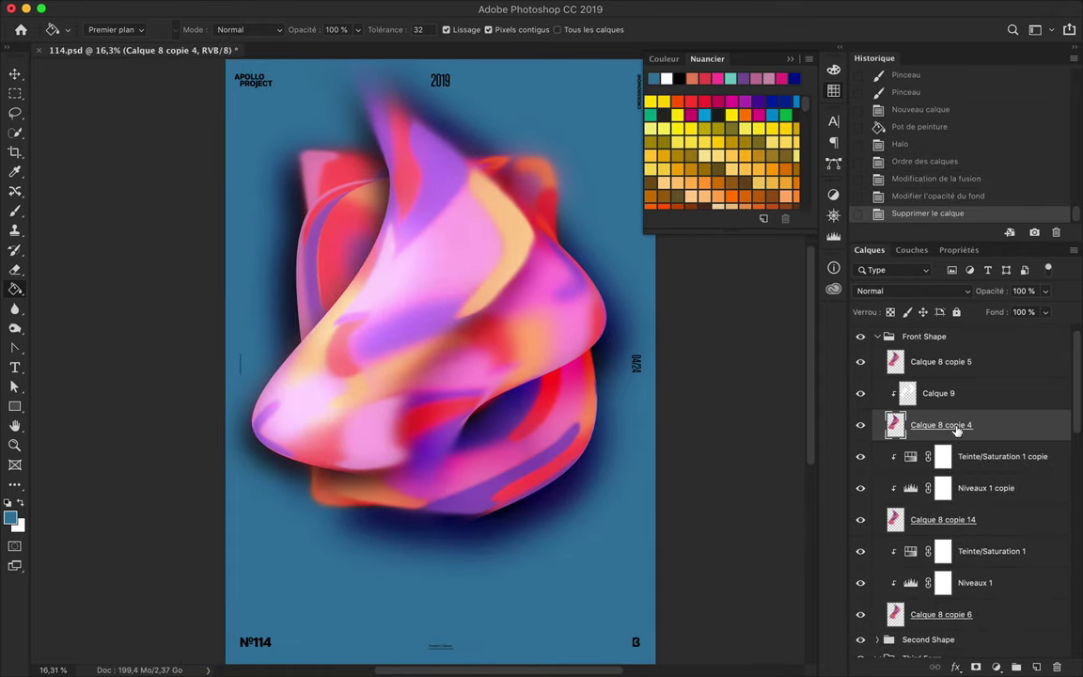
pyautogui.moveTo(1041, 323)
pyautogui.mouseDown()
pyautogui.moveTo(1050, 332)
pyautogui.moveTo(1012, 336)
pyautogui.mouseUp()
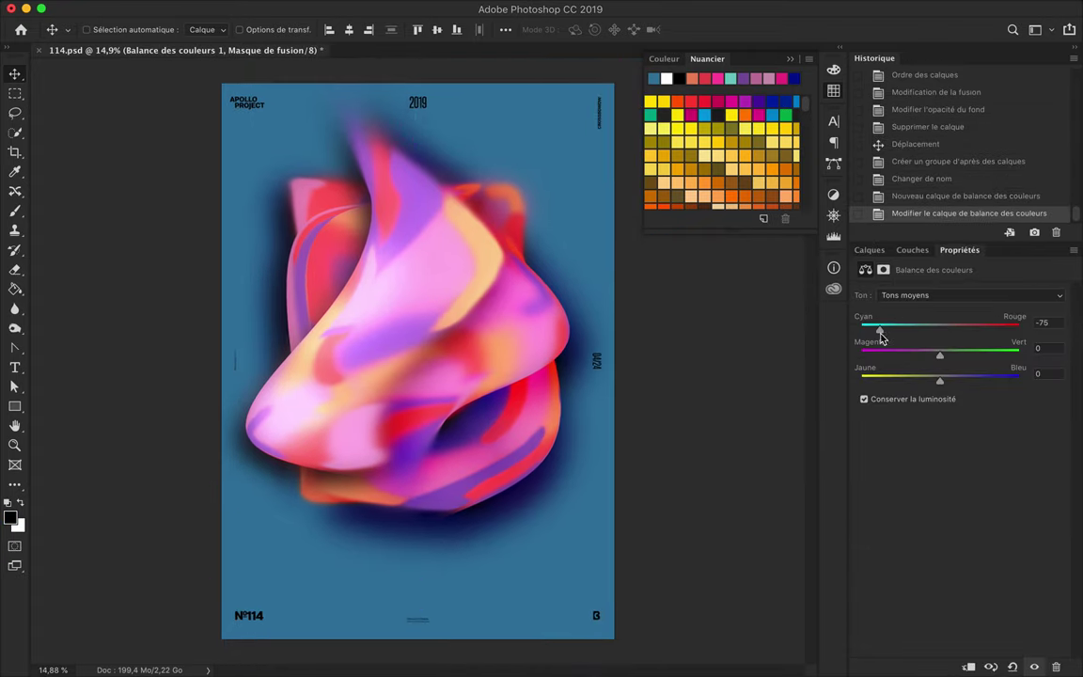
# Shift the colour balance midtones to +20/−10/+16, then ease the red, magenta and cyan casts in the other tones.
pyautogui.moveTo(954, 329); pyautogui.dragTo(1012, 329)
pyautogui.moveTo(939, 380); pyautogui.dragTo(999, 384)
pyautogui.click(978, 306)
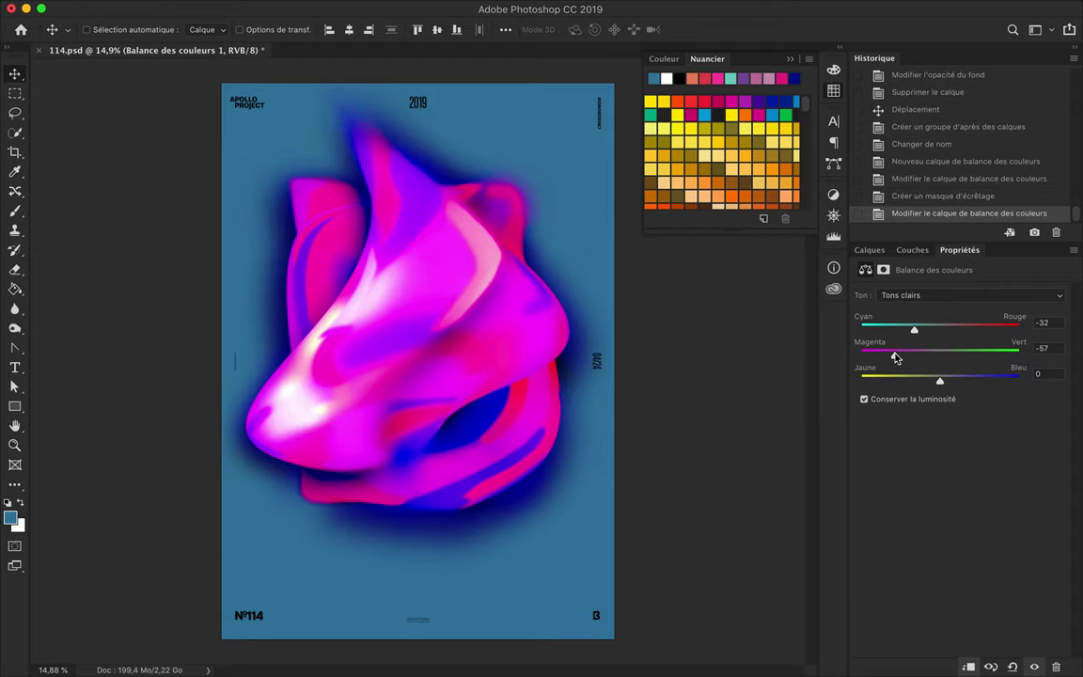
pyautogui.moveTo(917, 357); pyautogui.dragTo(923, 355)
pyautogui.moveTo(1012, 329); pyautogui.dragTo(969, 331)
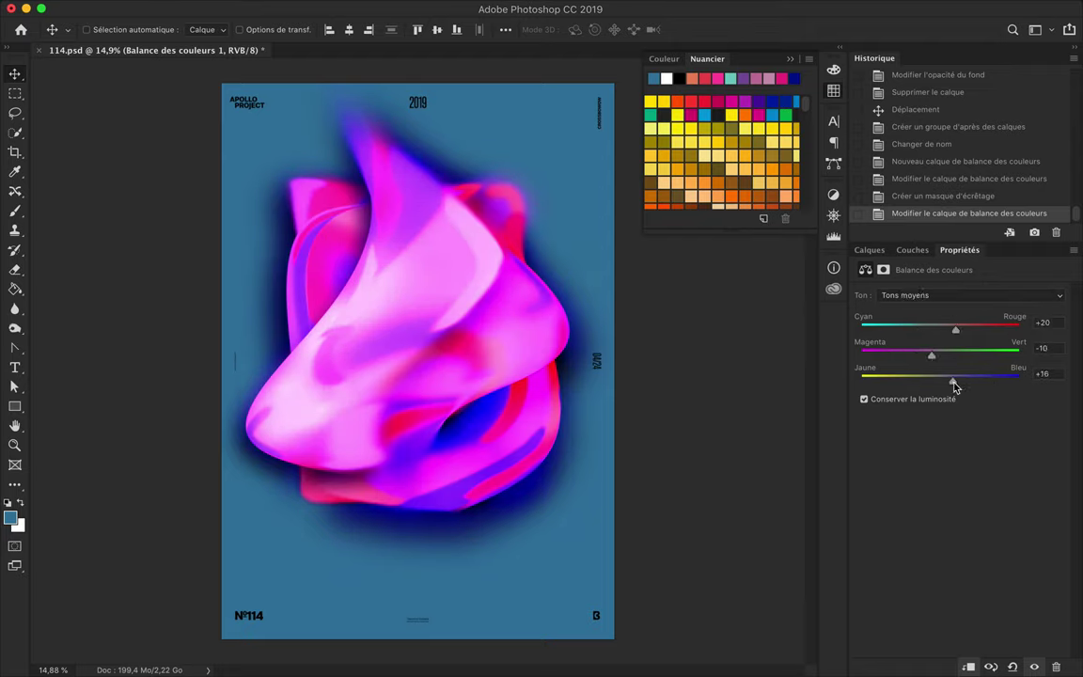
pyautogui.moveTo(894, 355); pyautogui.dragTo(921, 355)
pyautogui.moveTo(913, 329); pyautogui.dragTo(947, 329)
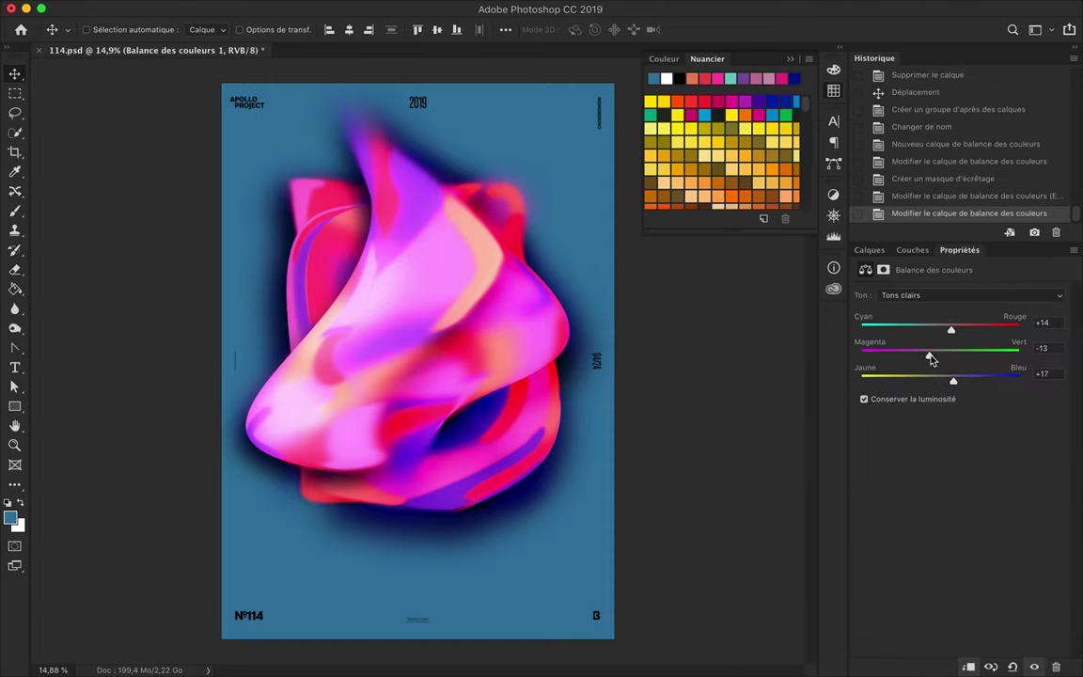
# Select Calque 8 copie 12, then collapse the shape group and select the Background layer.
pyautogui.click(864, 249)
pyautogui.scroll(-4, 959, 489)
pyautogui.click(1001, 592)
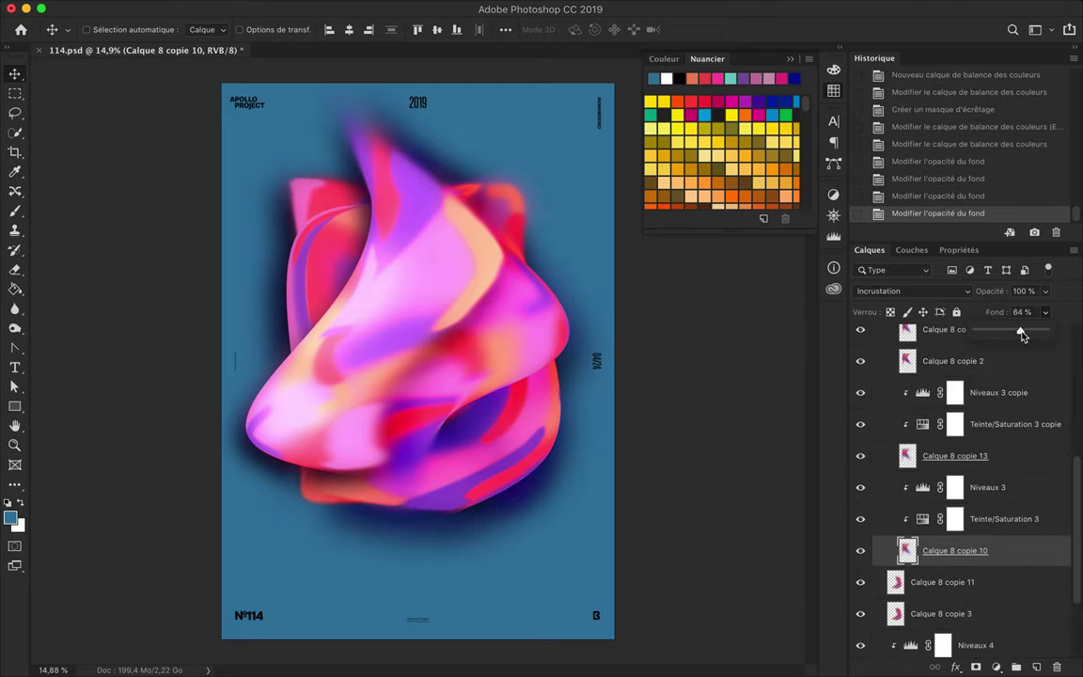
pyautogui.scroll(-5, 959, 489)
pyautogui.click(877, 384)
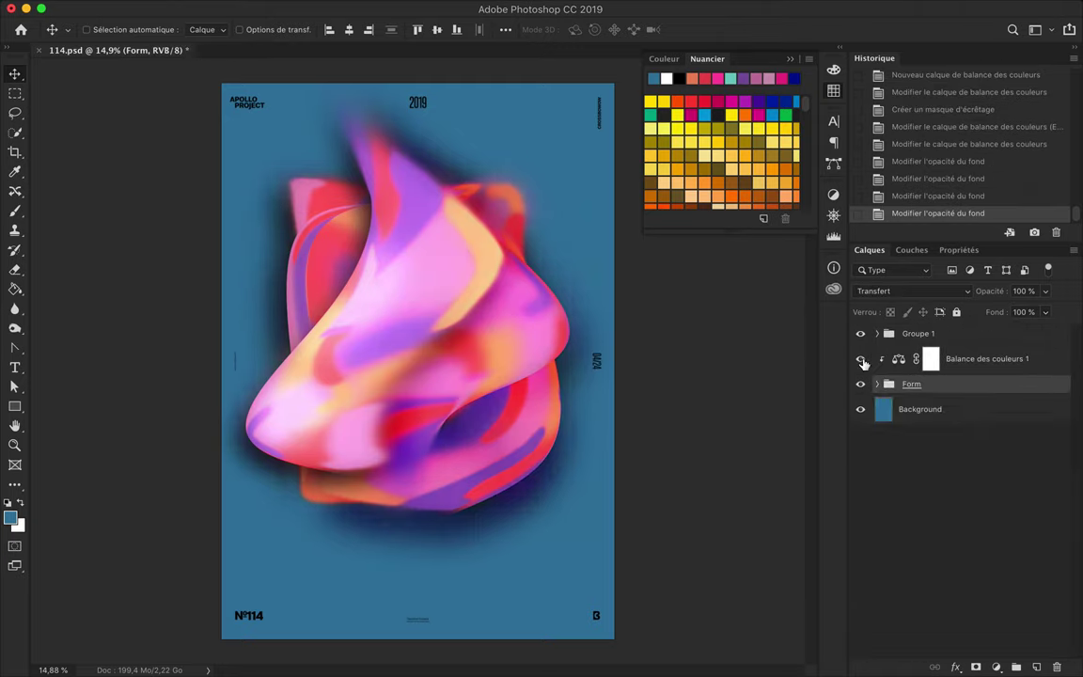
pyautogui.click(920, 409)
# Paint a large teal area on a new layer above Background and warp its sides inward.
pyautogui.press('b')
pyautogui.hotkey('ctrl', 'shift', 'alt', 'n')
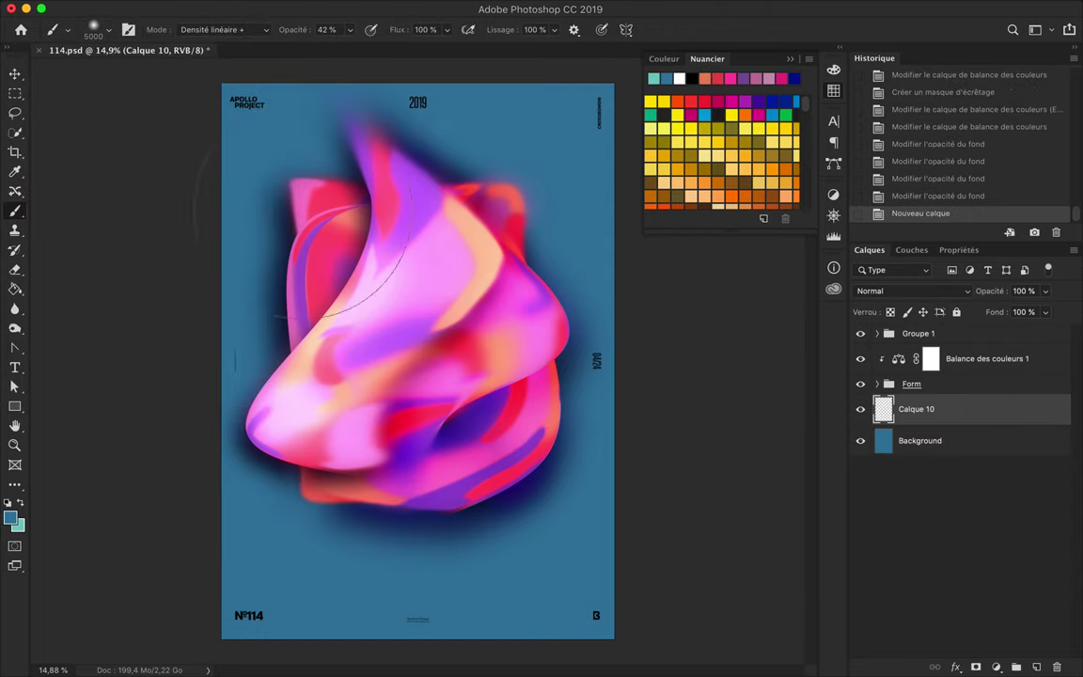
pyautogui.moveTo(216, 165); pyautogui.dragTo(133, 266)
pyautogui.hotkey('ctrl', 't')
pyautogui.rightClick(393, 413)
pyautogui.click(423, 526)
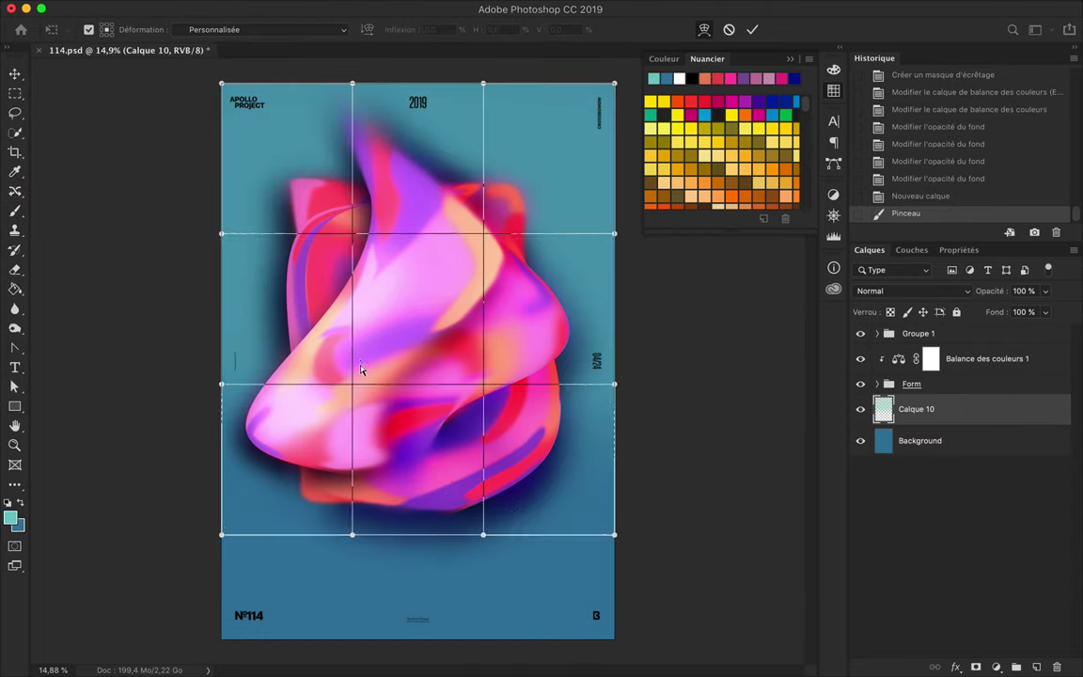
pyautogui.moveTo(222, 385); pyautogui.dragTo(568, 308)
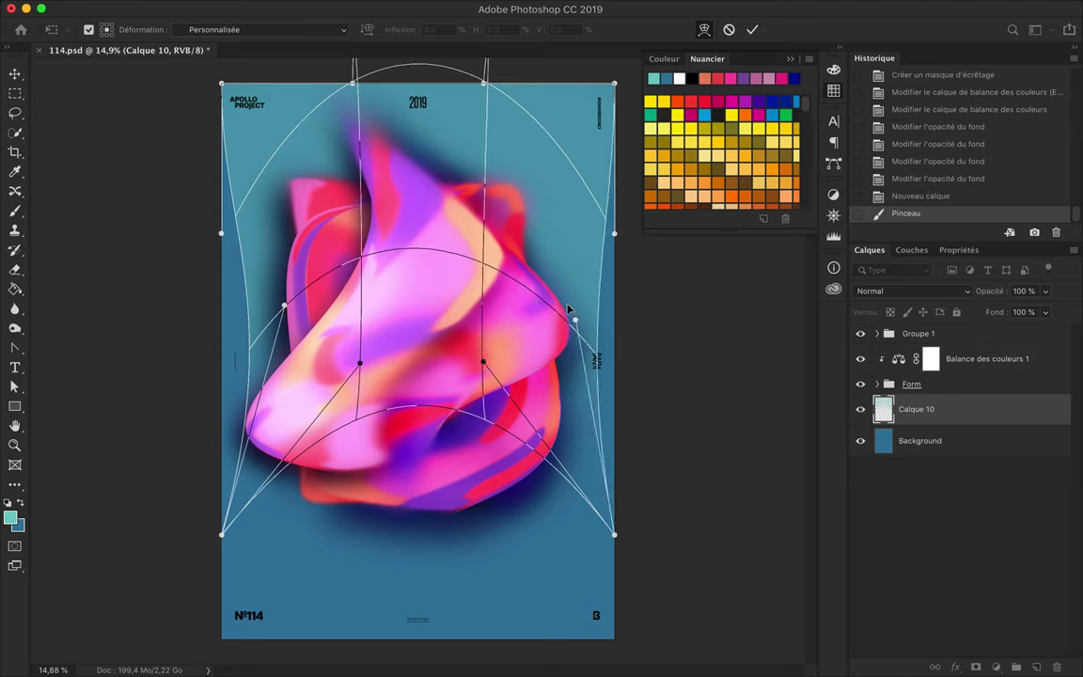
pyautogui.press('Return')
# Add clipped Hue/Saturation and Levels adjustments to the teal and stretch the copy downward.
pyautogui.click(931, 470)
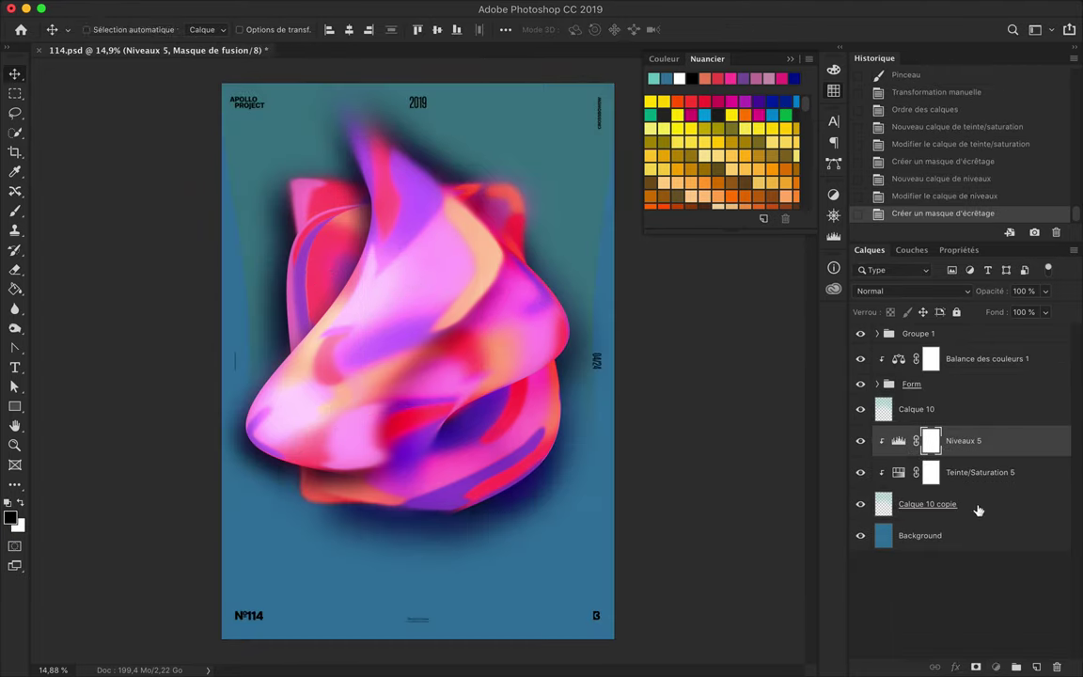
pyautogui.click(979, 504)
pyautogui.hotkey('ctrl', 't')
pyautogui.moveTo(417, 639); pyautogui.dragTo(417, 555)
pyautogui.press('Return')
# Gaussian-blur the teal copy, stack two more copies and merge them into one layer.
pyautogui.hotkey('ctrl', 'alt', 'f')
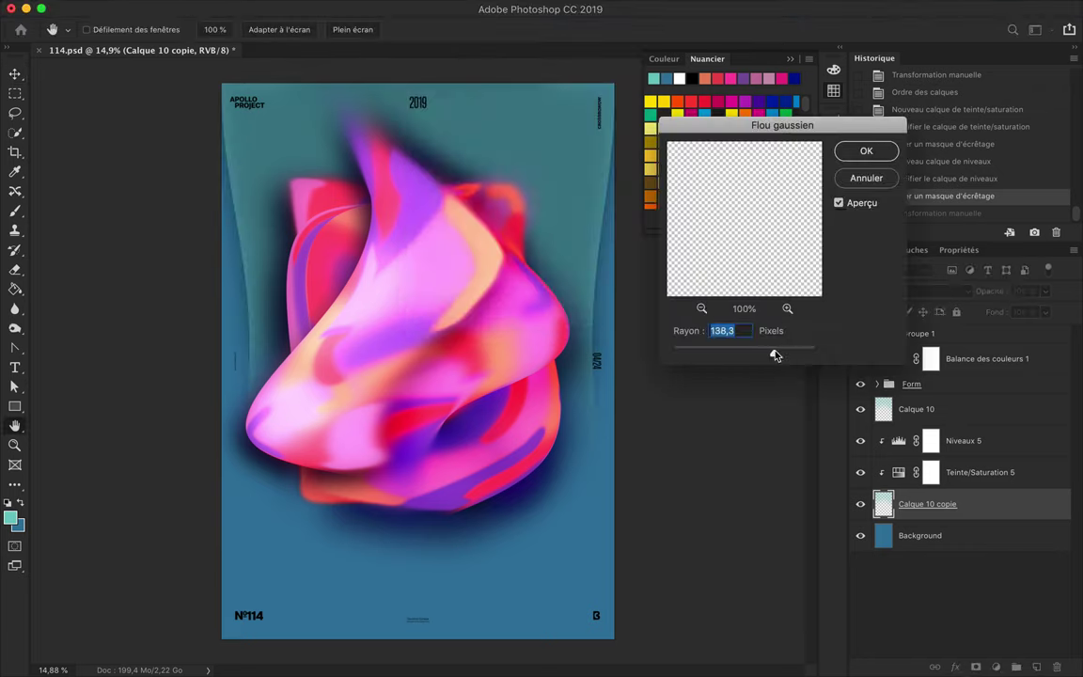
pyautogui.press('Return')
pyautogui.moveTo(962, 423); pyautogui.dragTo(962, 404)
pyautogui.moveTo(962, 423); pyautogui.dragTo(956, 399)
pyautogui.keyDown('shift'); pyautogui.click(937, 472); pyautogui.keyUp('shift')
pyautogui.hotkey('ctrl', 'e')
# Tilt the merged blurred teal layer by -0.4°.
pyautogui.click(927, 598)
pyautogui.hotkey('ctrl', 't')
pyautogui.rightClick(414, 463)
pyautogui.moveTo(222, 503); pyautogui.dragTo(224, 499)
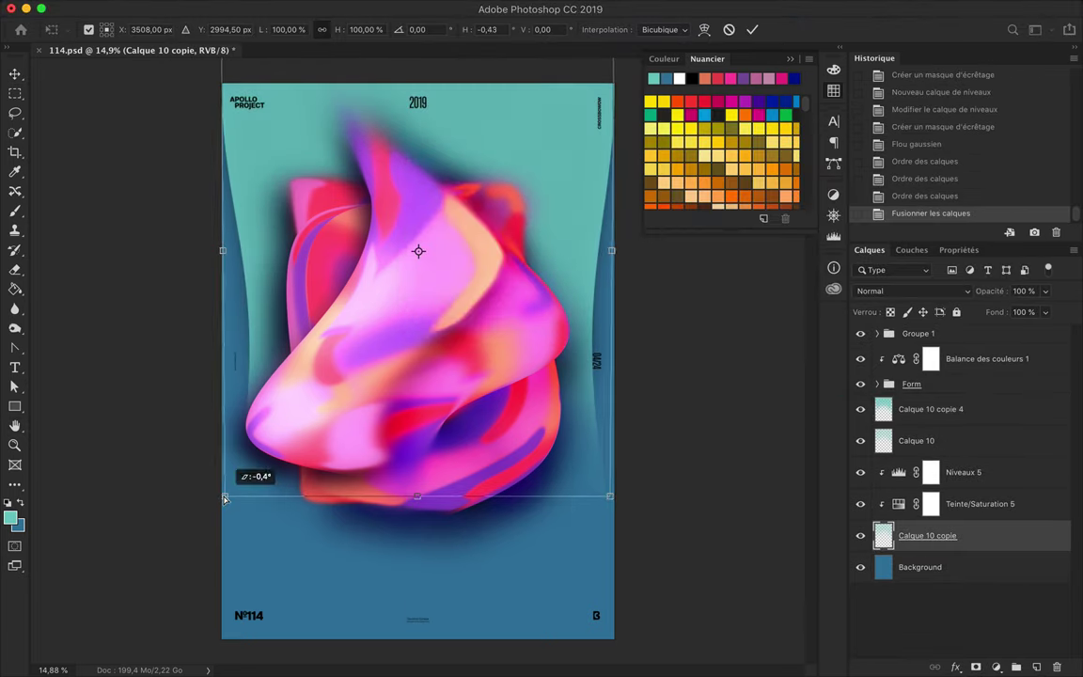
pyautogui.press('Return')
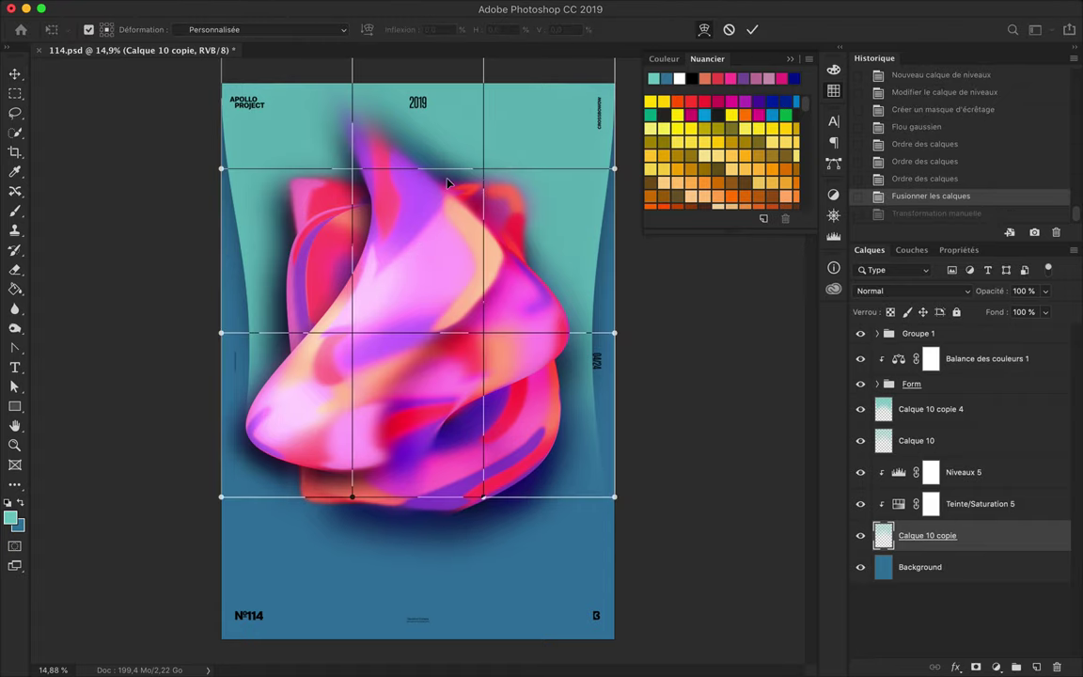
# Warp the blurred band's corners outward and move the layer beneath the Form group.
pyautogui.hotkey('ctrl', '-')
pyautogui.hotkey('ctrl', 't')
pyautogui.rightClick(404, 365)
pyautogui.click(447, 461)
pyautogui.moveTo(559, 105); pyautogui.dragTo(590, 104)
pyautogui.moveTo(276, 105); pyautogui.dragTo(255, 102)
pyautogui.moveTo(278, 460); pyautogui.dragTo(280, 463)
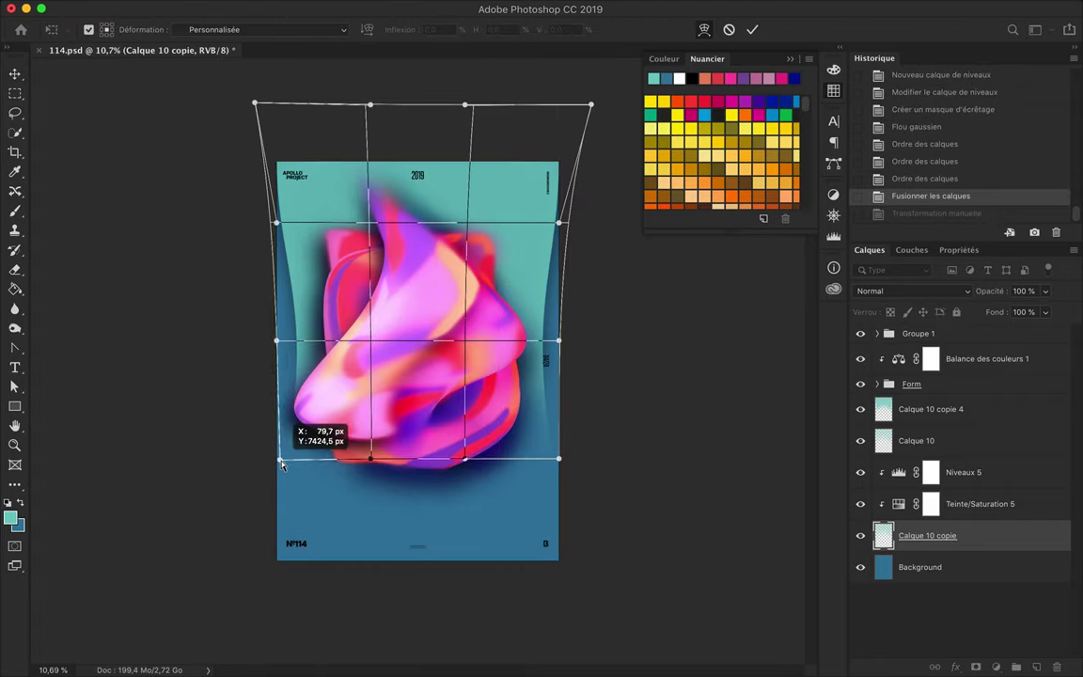
pyautogui.keyDown('shift'); pyautogui.click(964, 472); pyautogui.keyUp('shift')
pyautogui.moveTo(968, 535); pyautogui.dragTo(981, 472)
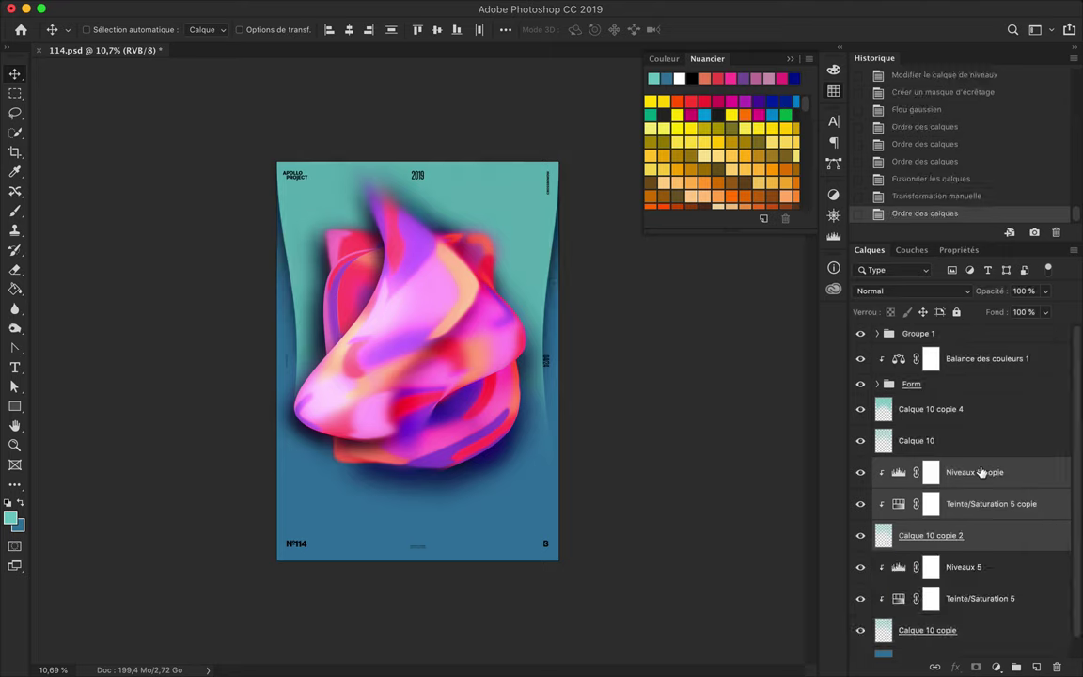
# Duplicate the band and draw a linear fade-to-transparent gradient from the top on a clipped new layer.
pyautogui.hotkey('ctrl', 'shift', ']')
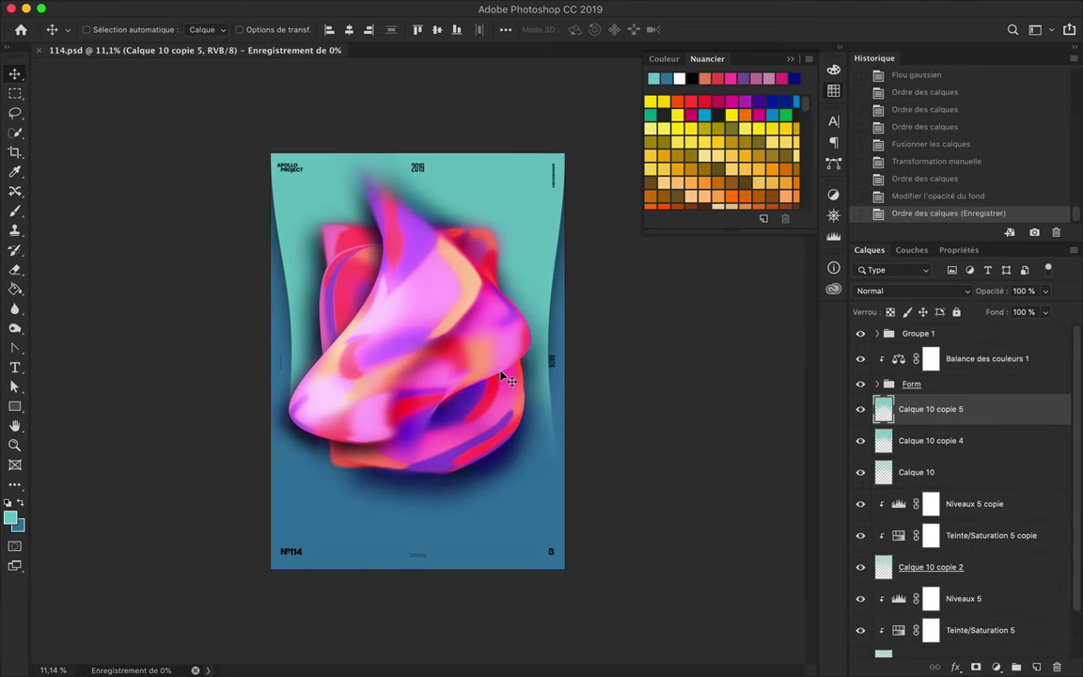
pyautogui.click(1038, 668)
pyautogui.hotkey('ctrl', 'alt', 'g')
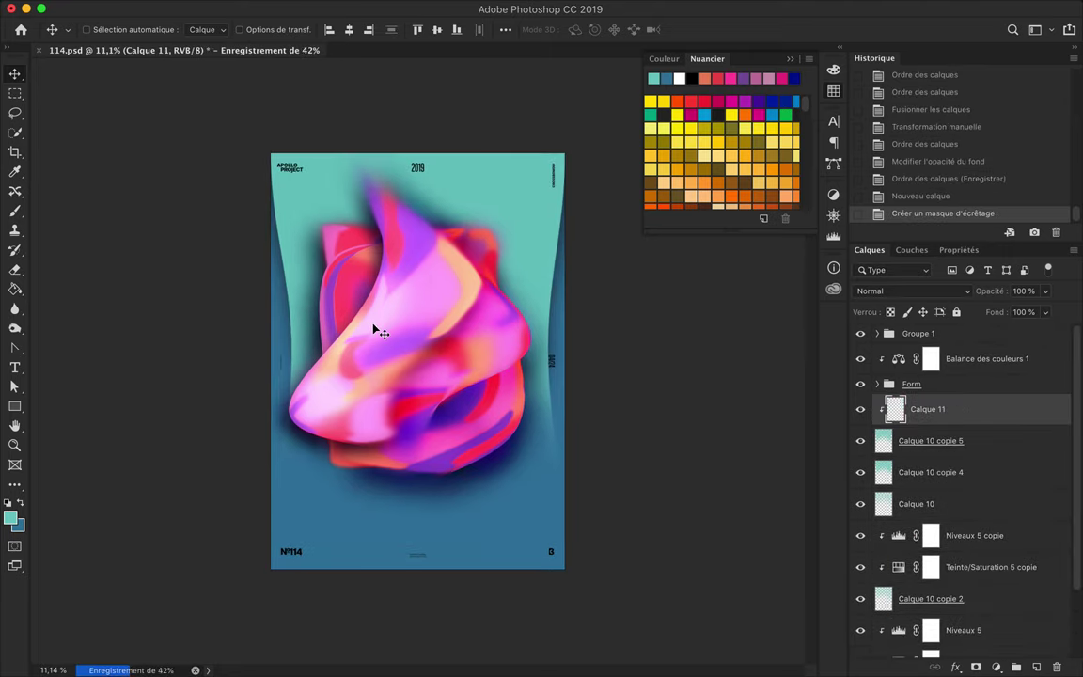
pyautogui.press('g')
pyautogui.click(141, 29)
pyautogui.click(111, 29)
pyautogui.click(358, 97)
pyautogui.moveTo(420, 155); pyautogui.dragTo(420, 395)
# Set the gradient layer to Lumière vive blending with a low fill of 12%.
pyautogui.click(940, 290)
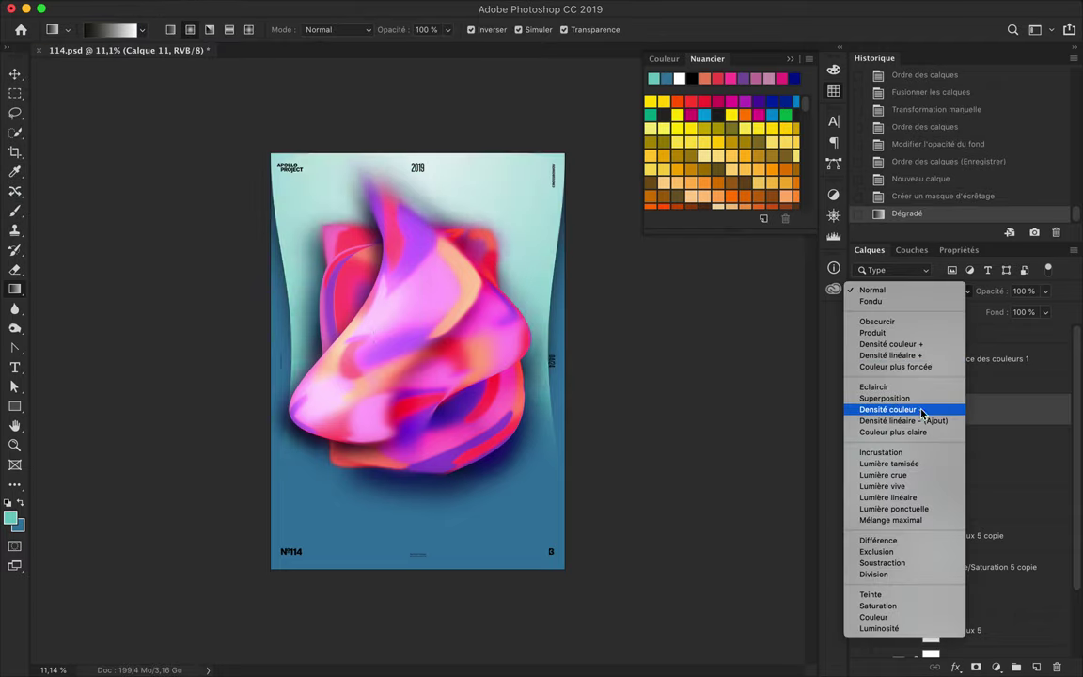
pyautogui.click(888, 486)
pyautogui.moveTo(1044, 312); pyautogui.dragTo(992, 335)
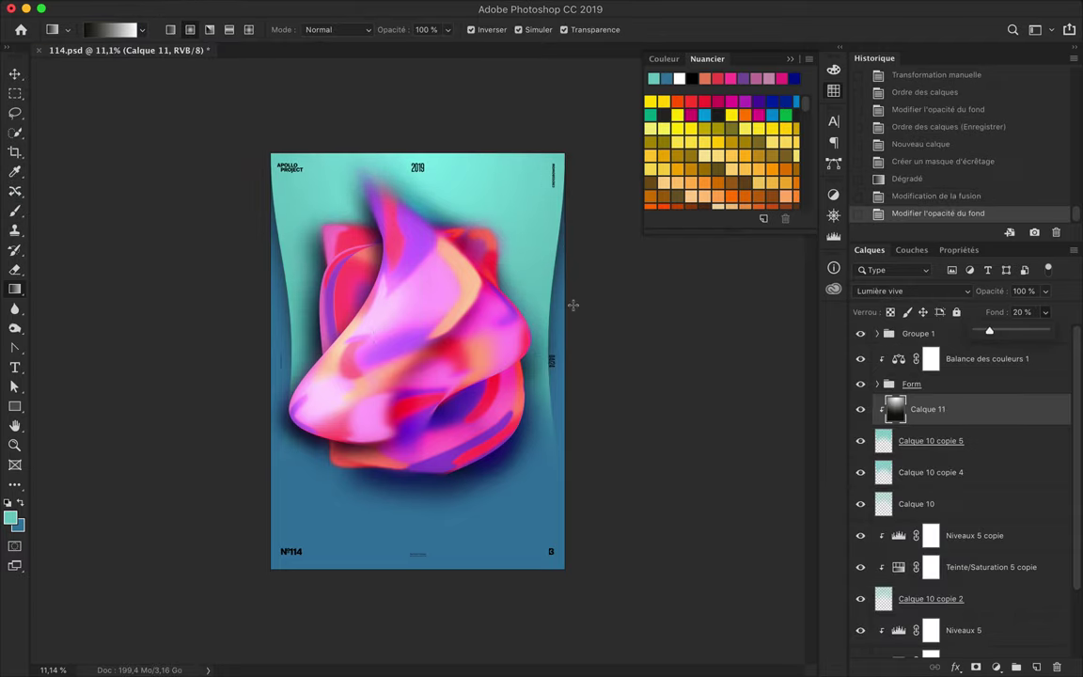
pyautogui.scroll(3, 414, 282)
pyautogui.press('v')
pyautogui.scroll(2, 420, 165)
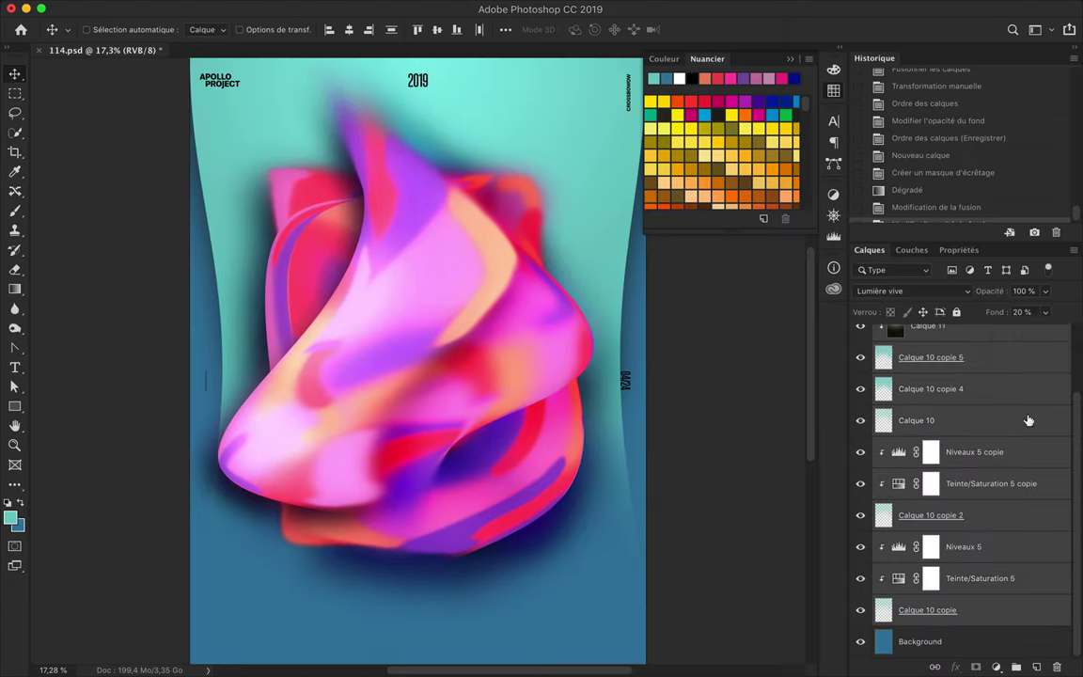
pyautogui.moveTo(1045, 312); pyautogui.dragTo(1011, 331)
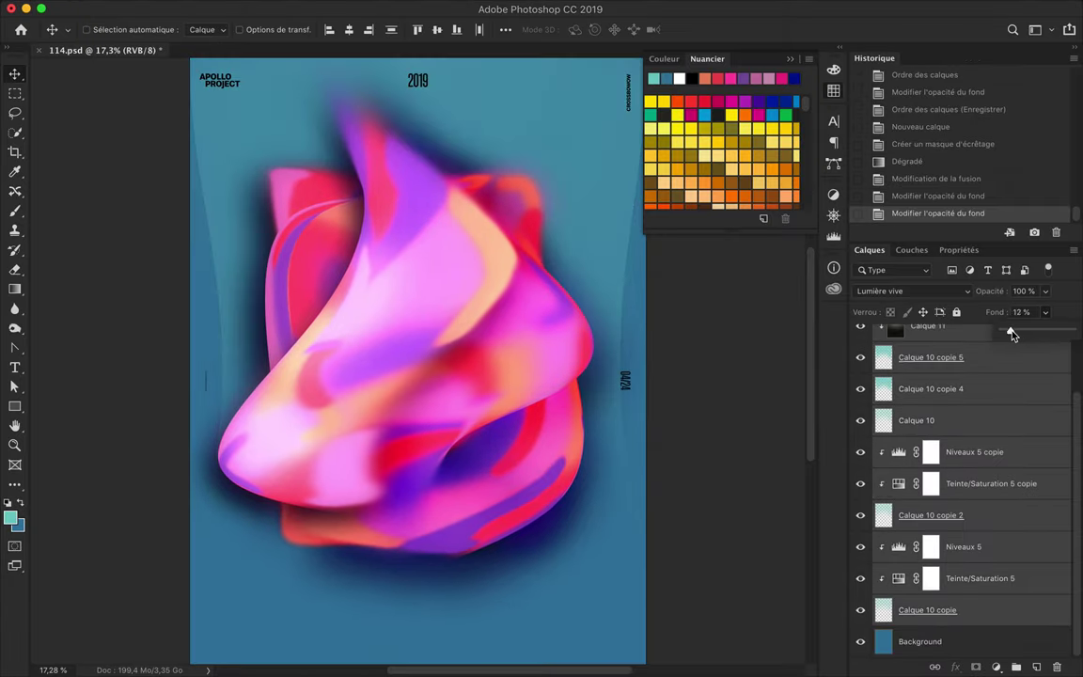
pyautogui.hotkey('ctrl', 'z')
pyautogui.scroll(-2, 547, 314)
pyautogui.scroll(3, 918, 348)
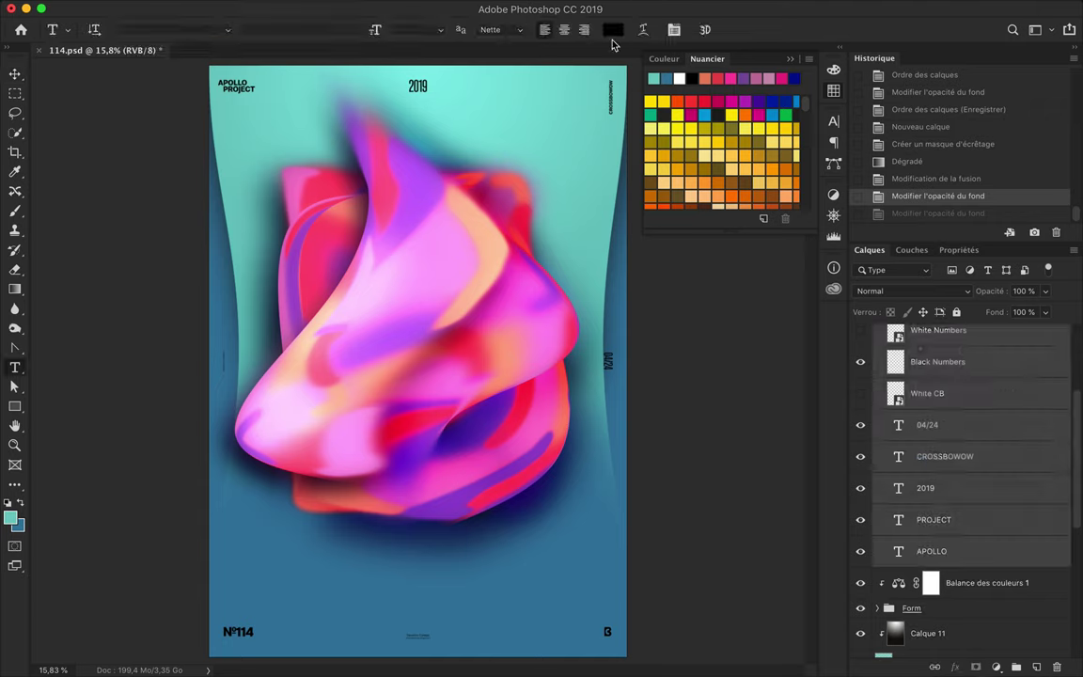
pyautogui.scroll(3, 940, 423)
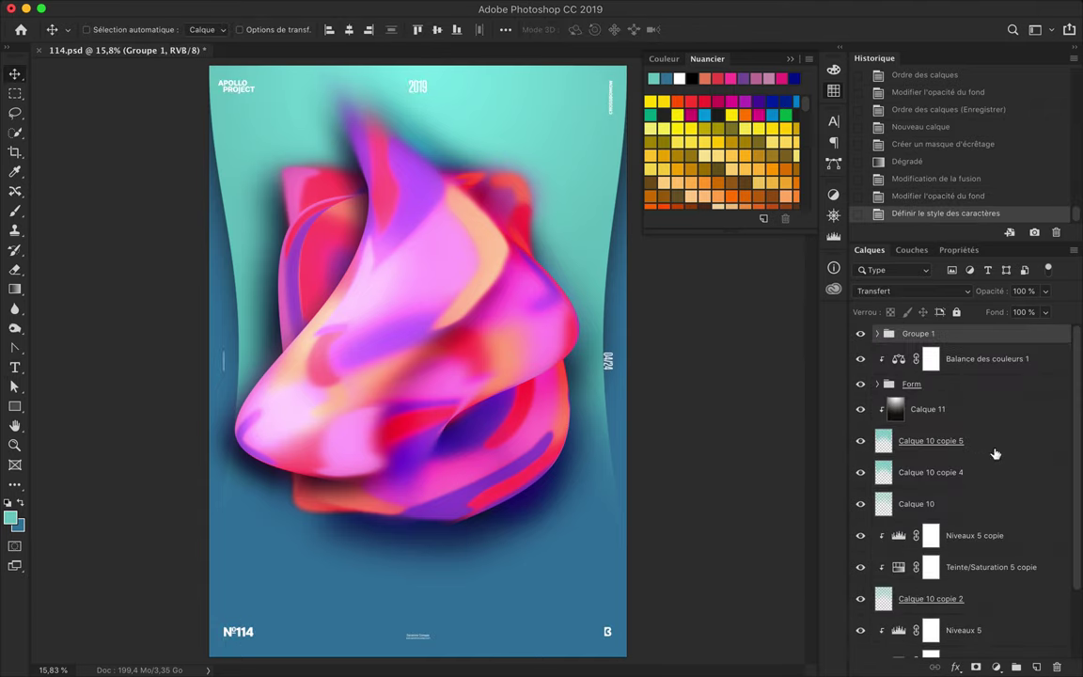
# Draw a thin vertical rectangle bar, Rectangle 1, over the shape's lower right.
pyautogui.click(931, 356)
pyautogui.press('u')
pyautogui.moveTo(497, 343); pyautogui.dragTo(506, 470)
pyautogui.press('b')
pyautogui.click(507, 425)
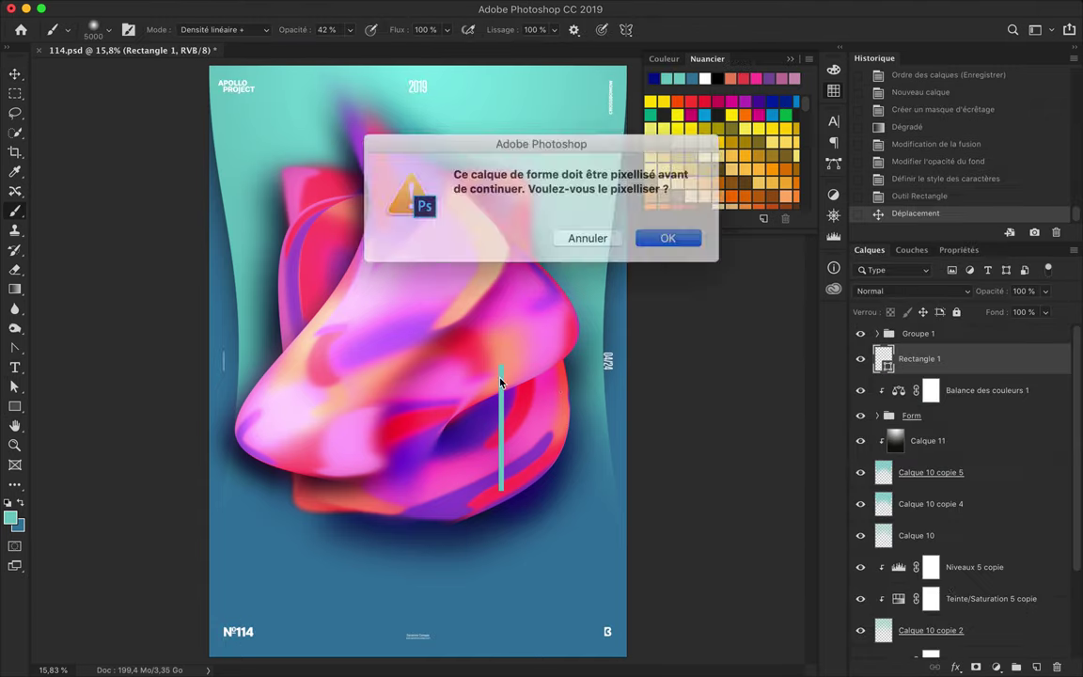
# Resize the brush and paint a teal dot at the bar's top on a new layer.
pyautogui.press('Return')
pyautogui.click(94, 29)
pyautogui.moveTo(141, 71)
pyautogui.mouseDown()
pyautogui.moveTo(188, 80)
pyautogui.moveTo(168, 79)
pyautogui.mouseUp()
pyautogui.hotkey('ctrl', 'shift', 'alt', 'n')
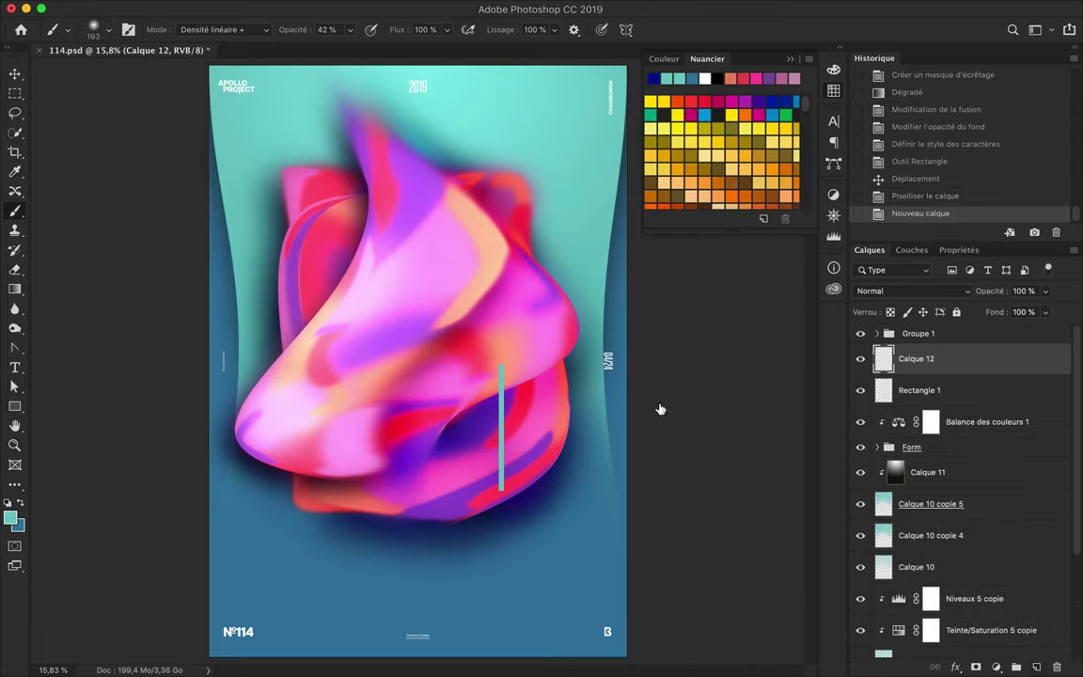
pyautogui.press('Return')
pyautogui.click(512, 367)
pyautogui.hotkey('ctrl', '+')
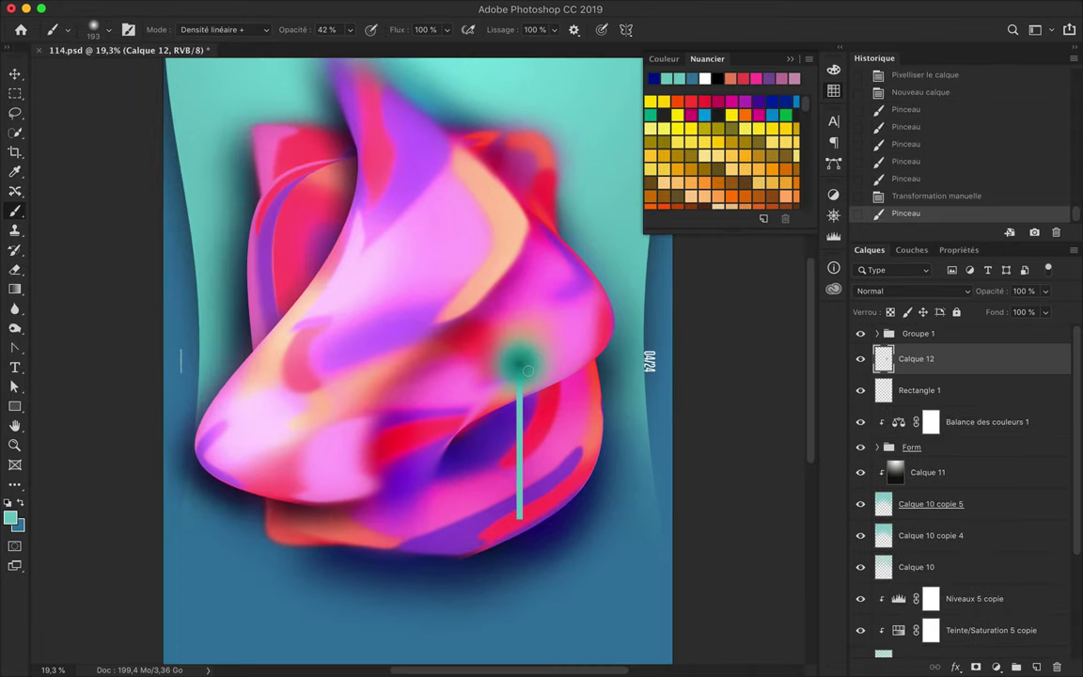
# Stretch the teal dot upward and warp it into a flared drip head.
pyautogui.hotkey('ctrl', 't')
pyautogui.moveTo(517, 345); pyautogui.dragTo(517, 275)
pyautogui.scroll(3, 554, 495)
pyautogui.moveTo(423, 526); pyautogui.dragTo(402, 395)
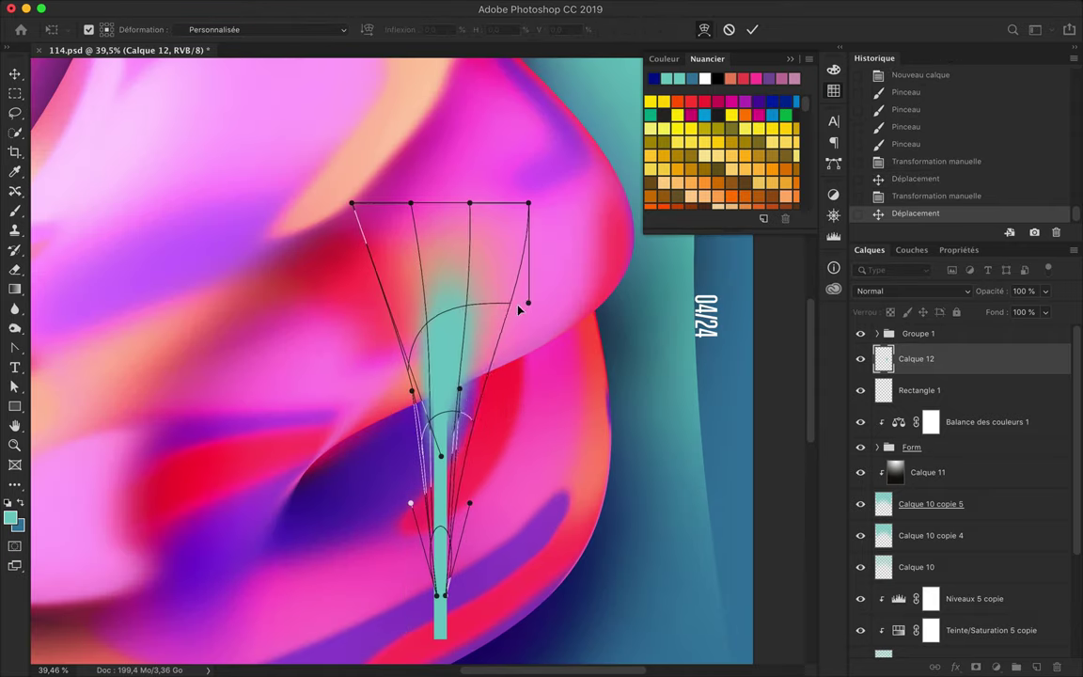
pyautogui.press('Return')
pyautogui.hotkey('ctrl', 't')
pyautogui.moveTo(399, 525); pyautogui.dragTo(414, 528)
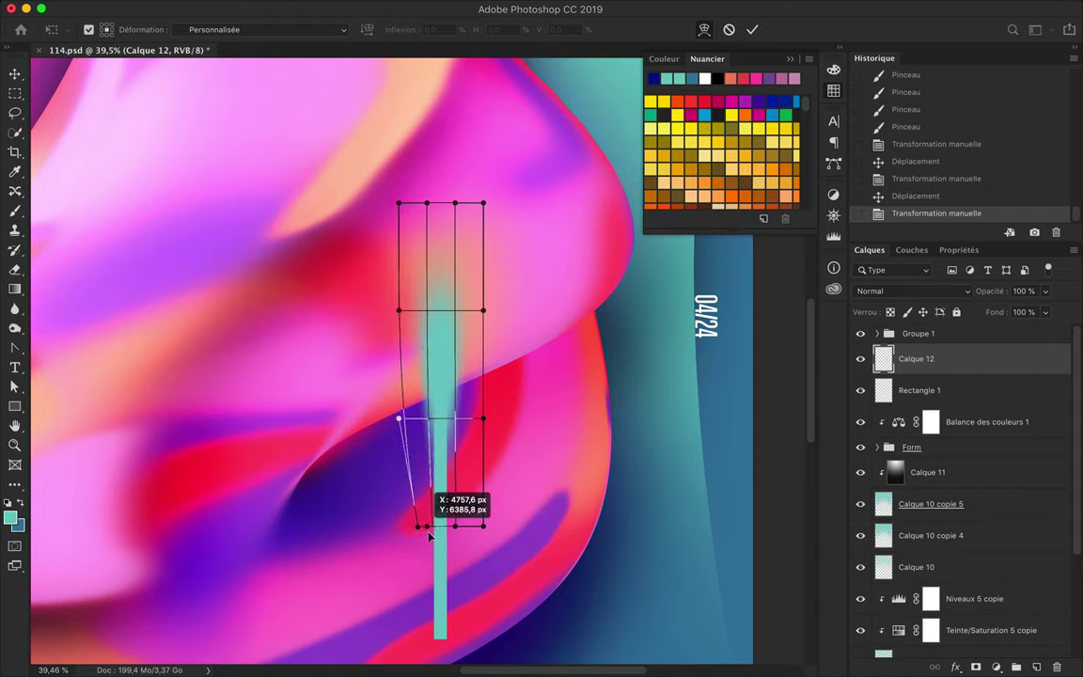
pyautogui.press('Return')
# Place a copy of the drip further left and lower, and shorten it.
pyautogui.scroll(-3, 463, 415)
pyautogui.moveTo(520, 411); pyautogui.dragTo(324, 507)
pyautogui.press('Return')
pyautogui.scroll(-2, 322, 368)
pyautogui.click(505, 379)
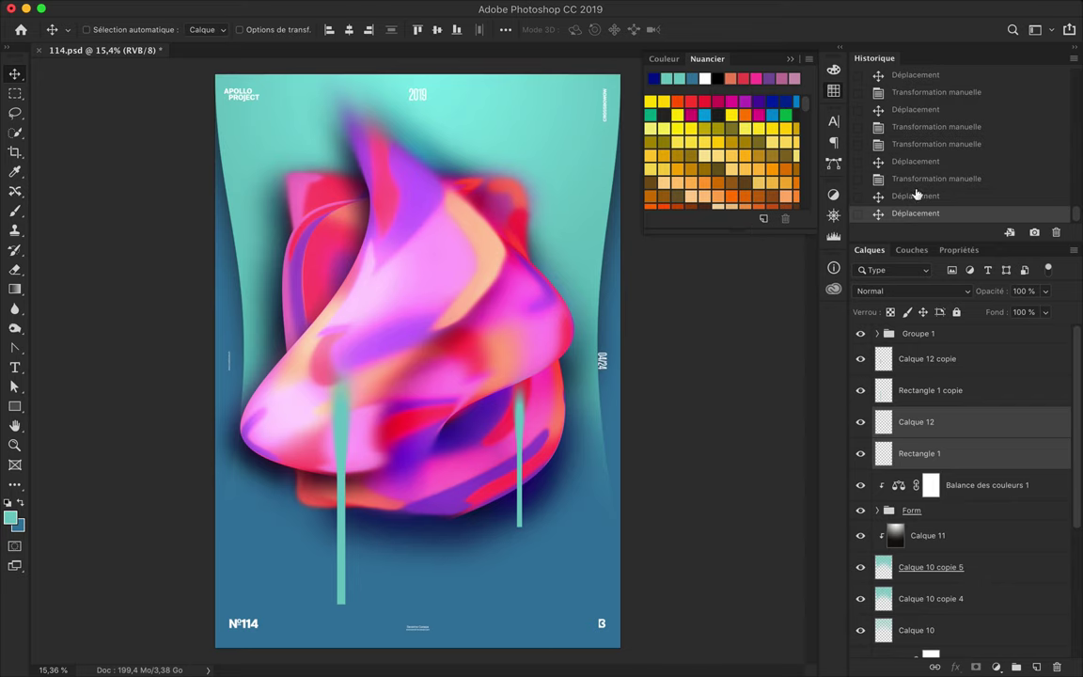
pyautogui.click(387, 411)
pyautogui.hotkey('ctrl', 't')
pyautogui.moveTo(350, 313); pyautogui.dragTo(363, 512)
pyautogui.press('Return')
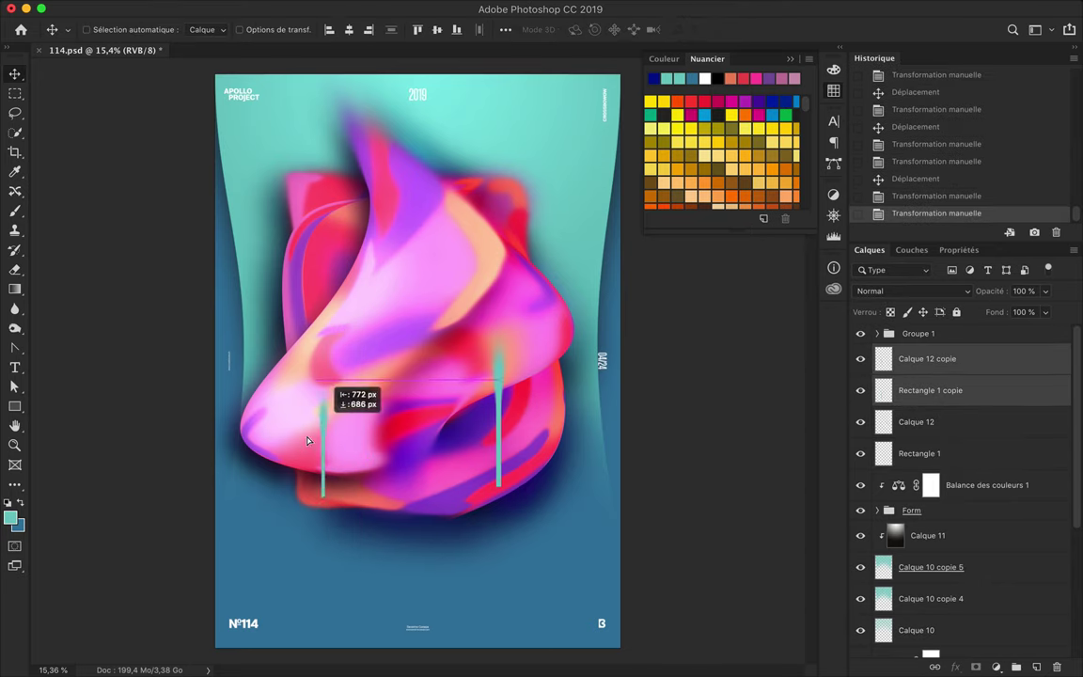
# Merge a copy of the drips and darken it to near black with clipped Hue/Saturation and Levels.
pyautogui.hotkey('ctrl', 'alt', 'e')
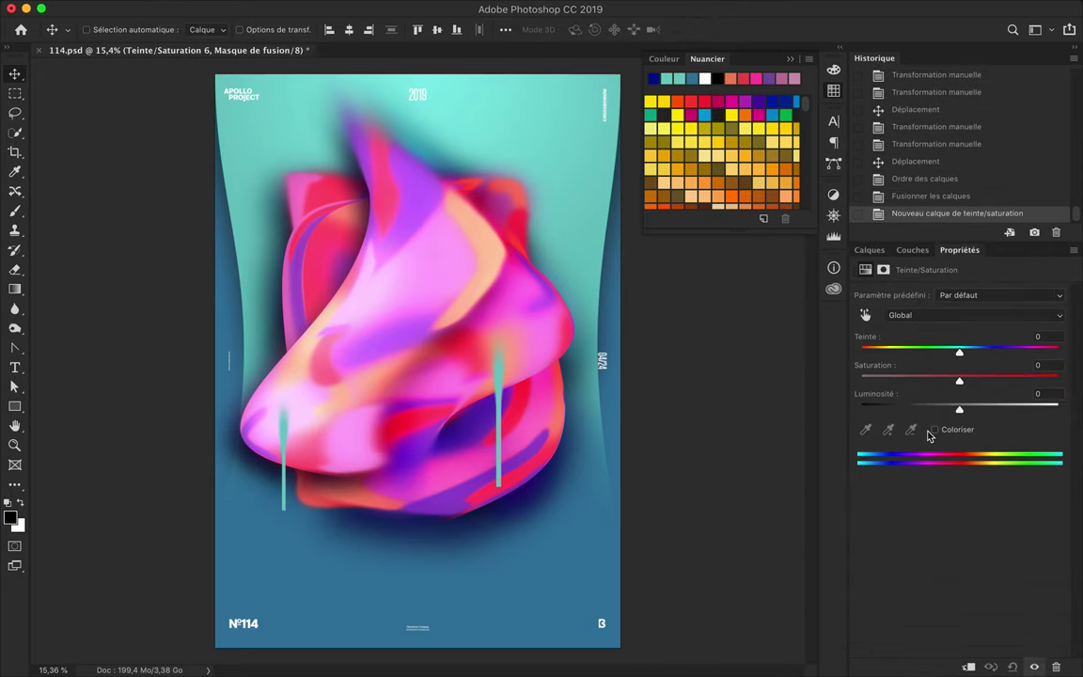
pyautogui.hotkey('ctrl', 'alt', 'g')
pyautogui.click(833, 236)
pyautogui.hotkey('ctrl', 'alt', 'g')
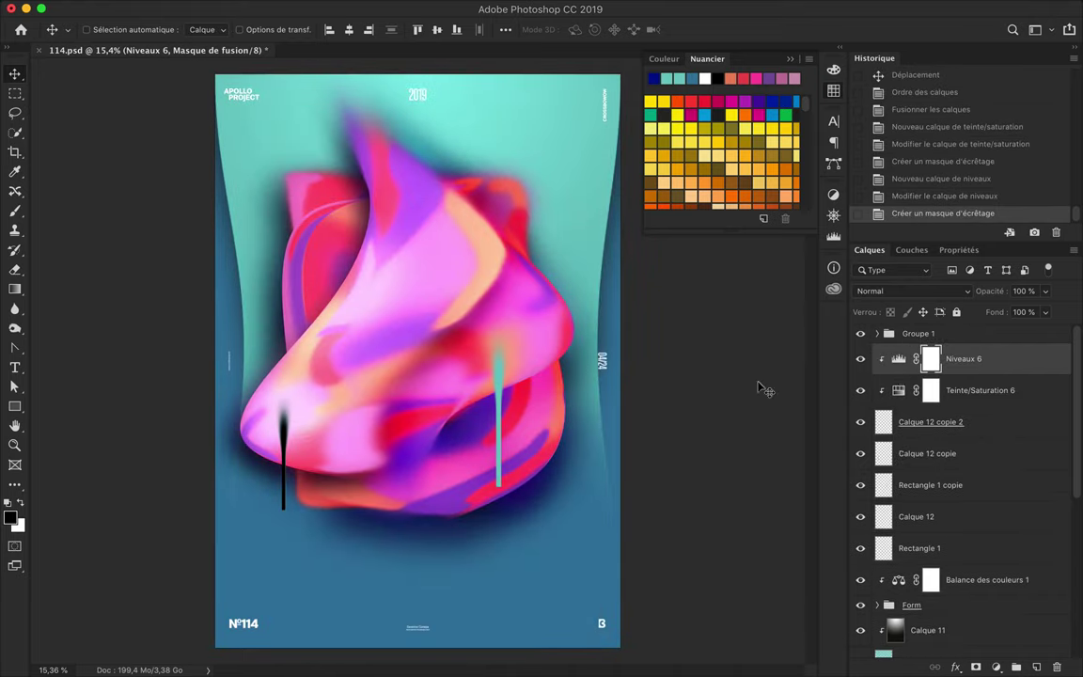
pyautogui.moveTo(880, 405); pyautogui.dragTo(975, 406)
pyautogui.click(879, 254)
# Apply a Gaussian Blur to the dark drip copy, discarding a trial colour balance change.
pyautogui.click(931, 422)
pyautogui.click(425, 9)
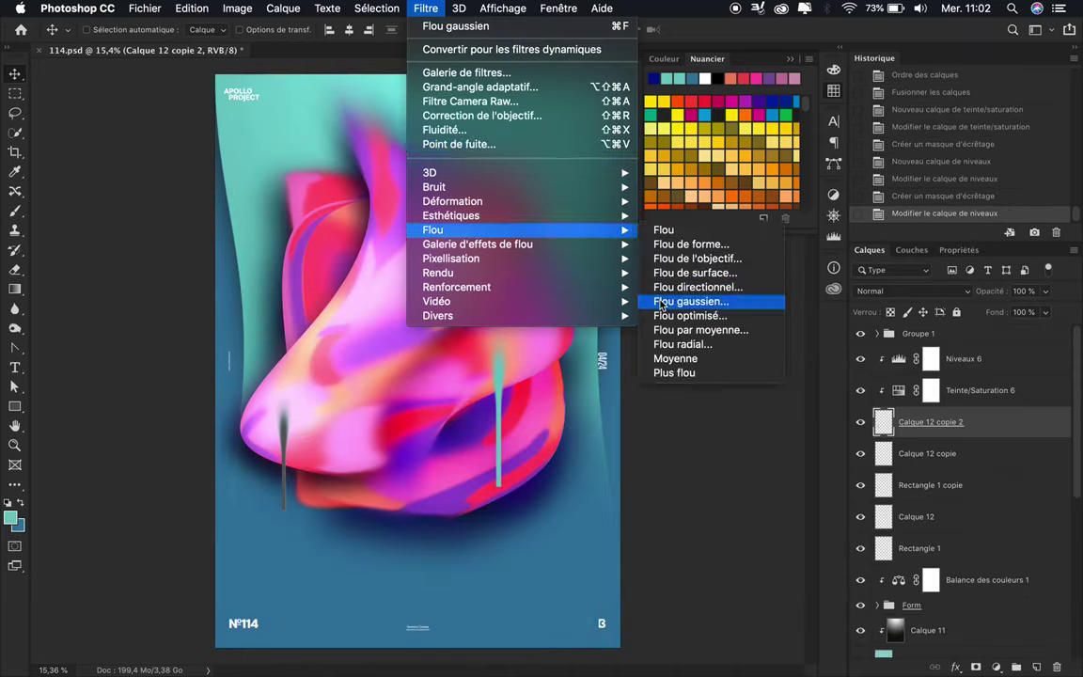
pyautogui.click(686, 302)
pyautogui.click(884, 155)
pyautogui.doubleClick(899, 579)
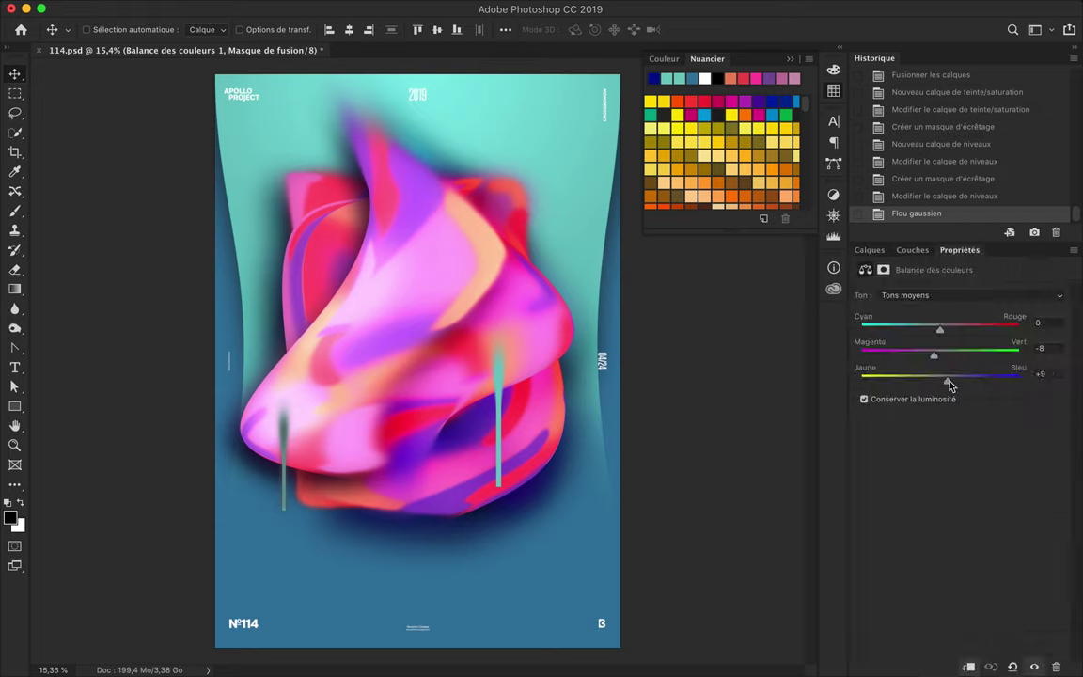
pyautogui.moveTo(948, 380); pyautogui.dragTo(1019, 380)
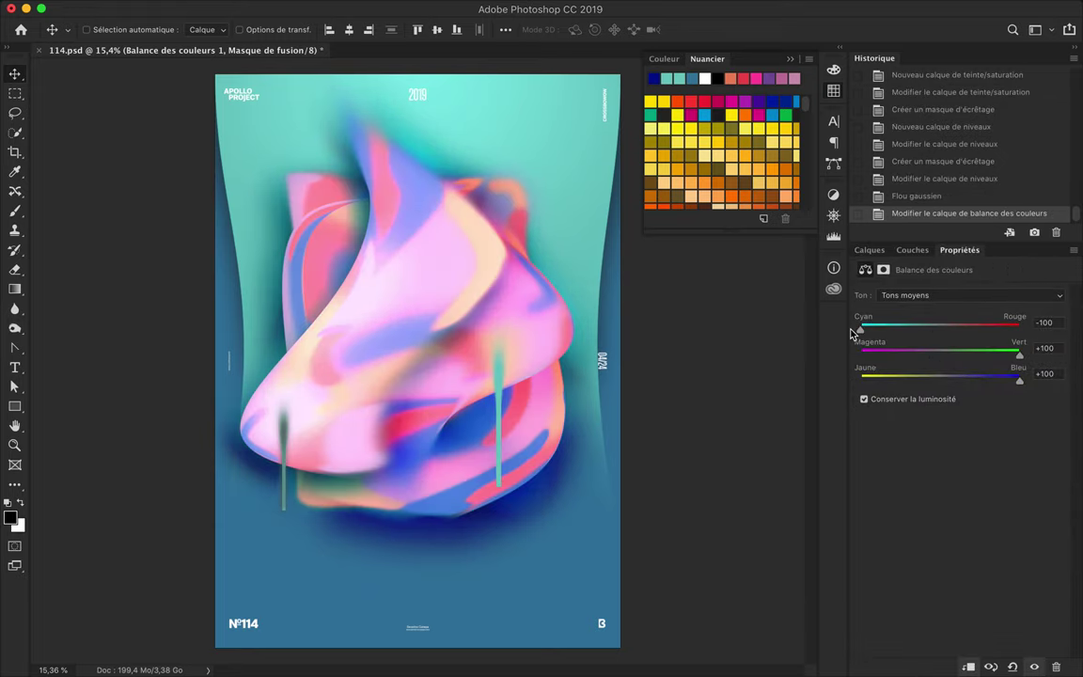
pyautogui.hotkey('ctrl', 'z')
pyautogui.press('F7')
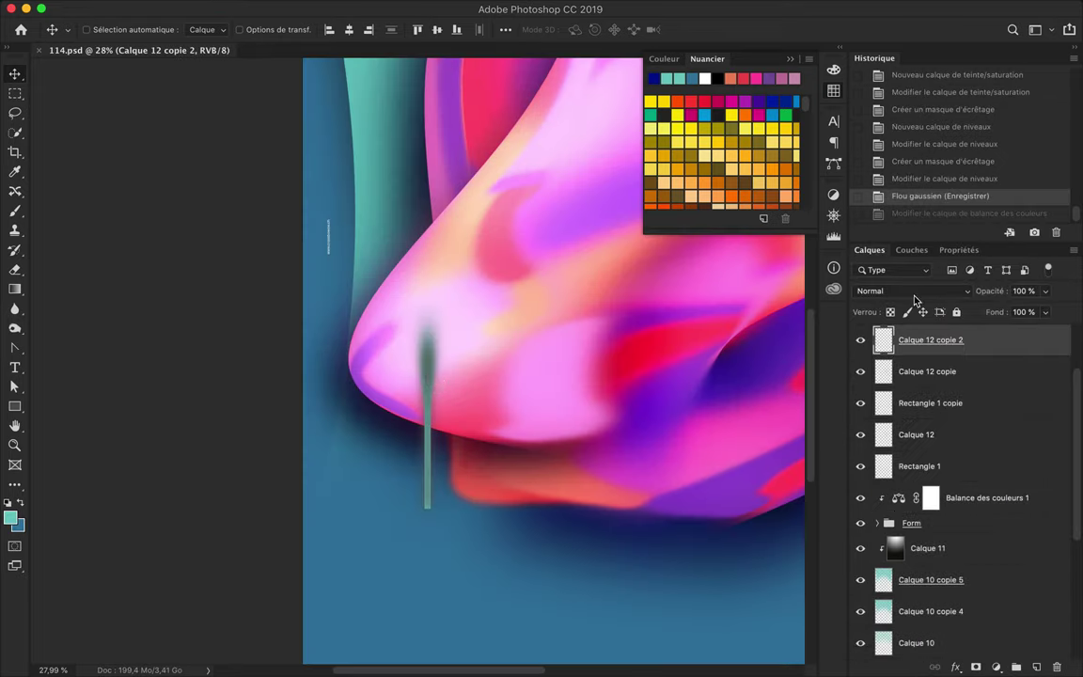
# Move the shadow below the drips and blend it with Produit at 63% fill.
pyautogui.moveTo(433, 385); pyautogui.dragTo(434, 385)
pyautogui.hotkey('ctrl', '[')
pyautogui.click(912, 291)
pyautogui.click(863, 344)
pyautogui.moveTo(863, 363); pyautogui.dragTo(906, 381)
pyautogui.click(912, 291)
pyautogui.click(919, 280)
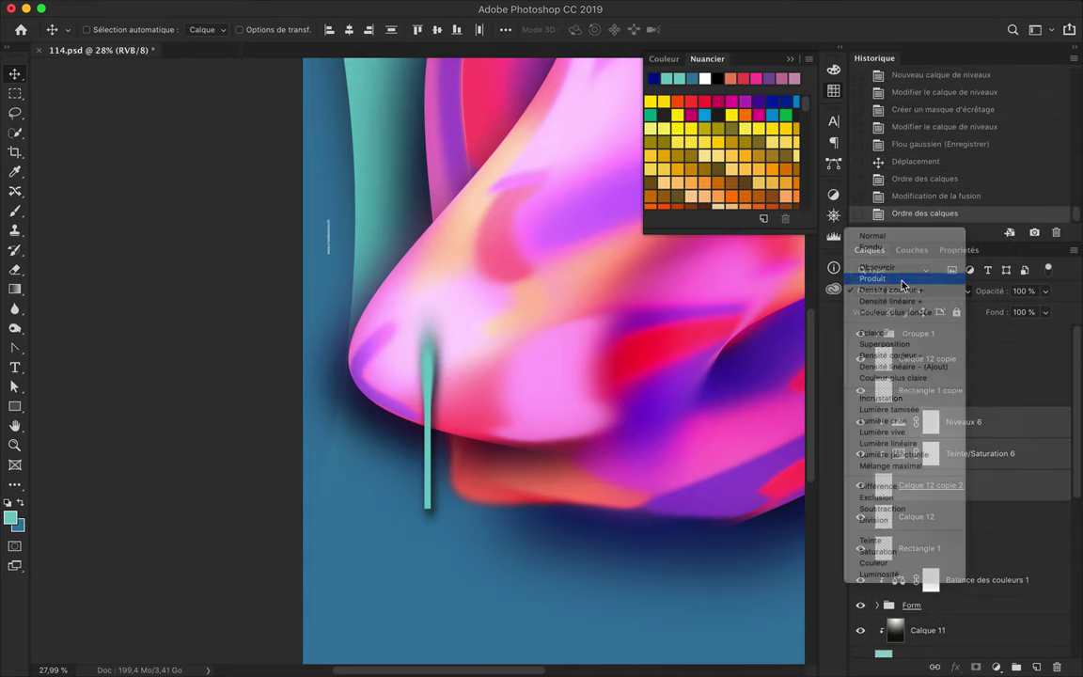
pyautogui.moveTo(1045, 311); pyautogui.dragTo(1019, 331)
pyautogui.scroll(-2, 707, 450)
# Duplicate the shadow under the right drip and lower its fill to 47%.
pyautogui.moveTo(560, 395); pyautogui.dragTo(561, 414)
pyautogui.hotkey('ctrl', 't')
pyautogui.moveTo(561, 282); pyautogui.dragTo(561, 301)
pyautogui.press('Return')
pyautogui.moveTo(1042, 331); pyautogui.dragTo(1035, 331)
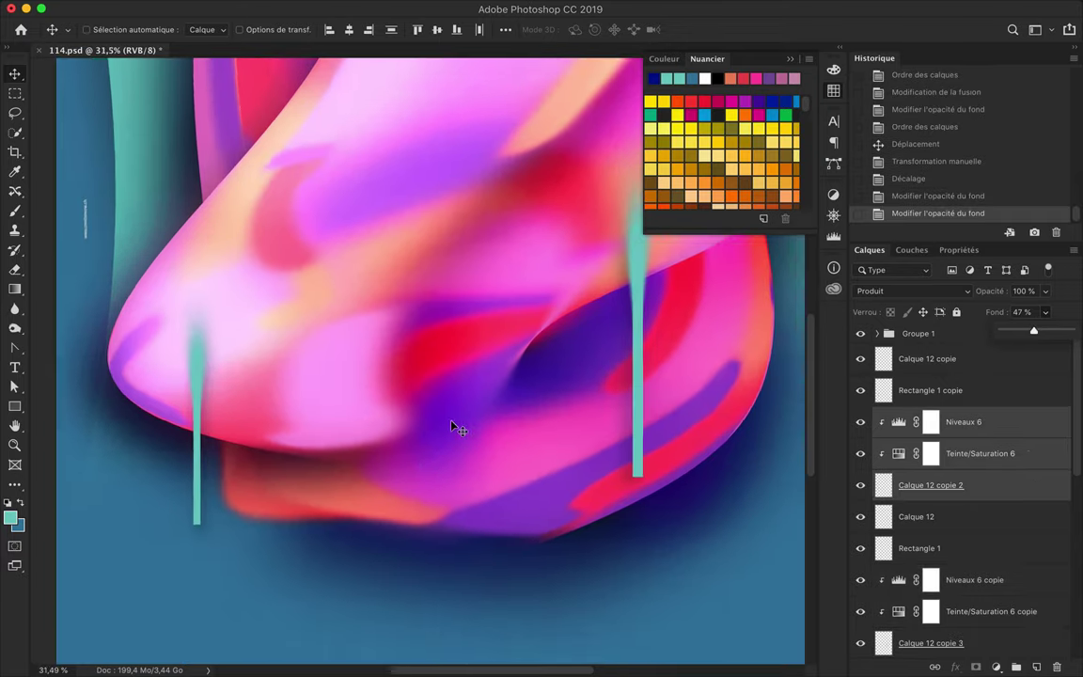
pyautogui.scroll(-3, 450, 428)
pyautogui.scroll(3, 585, 212)
pyautogui.scroll(2, 584, 211)
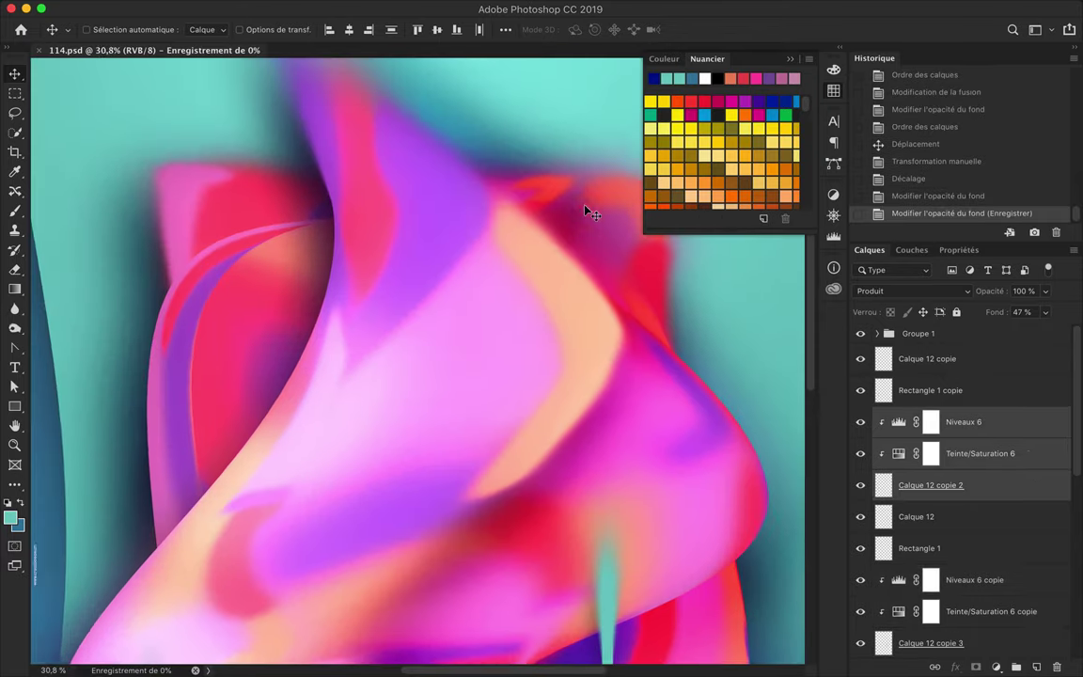
# Fit the N°114 poster on screen and view it alone in Full Screen Mode.
pyautogui.hotkey('ctrl', '0')
pyautogui.press('f')
pyautogui.press('f')
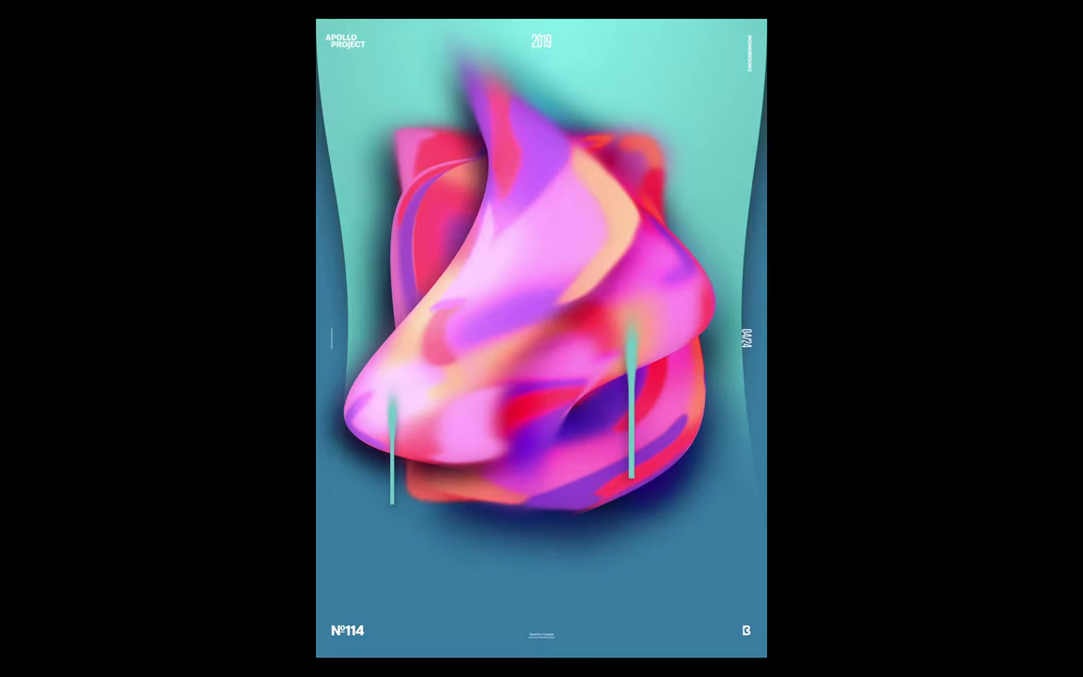